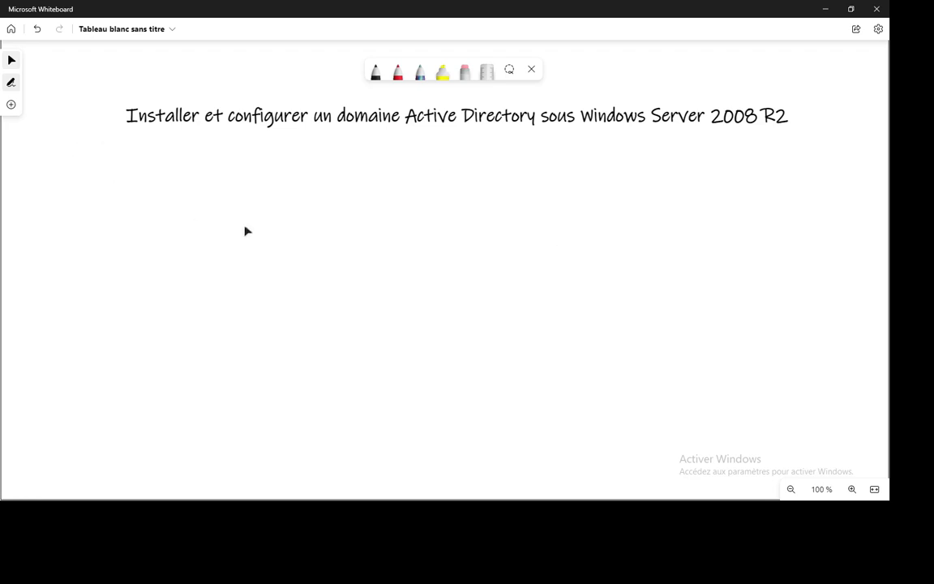
# Nudge the Active Directory title up slightly, then switch to the VMware Workstation window
pyautogui.moveTo(404, 118); pyautogui.dragTo(400, 114)
pyautogui.click(400, 115)
pyautogui.click(383, 229)
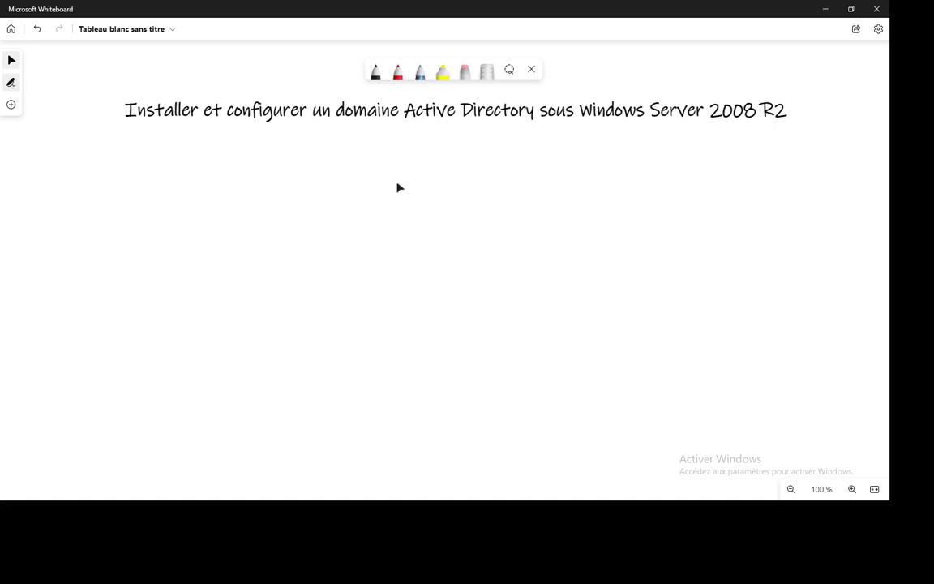
pyautogui.hotkey('alt', 'Tab')
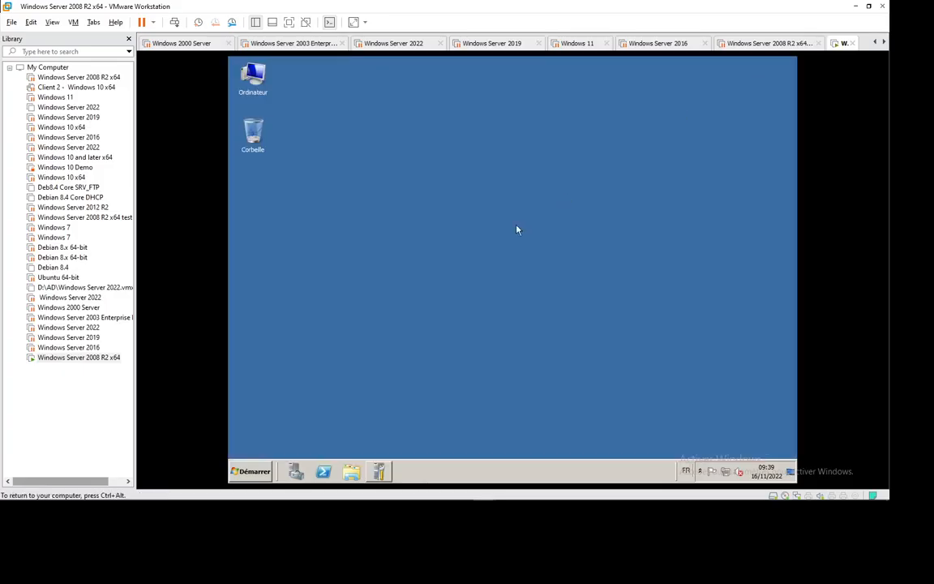
# Change the computer name to dc1 in System Properties and postpone the restart
pyautogui.rightClick(262, 95)
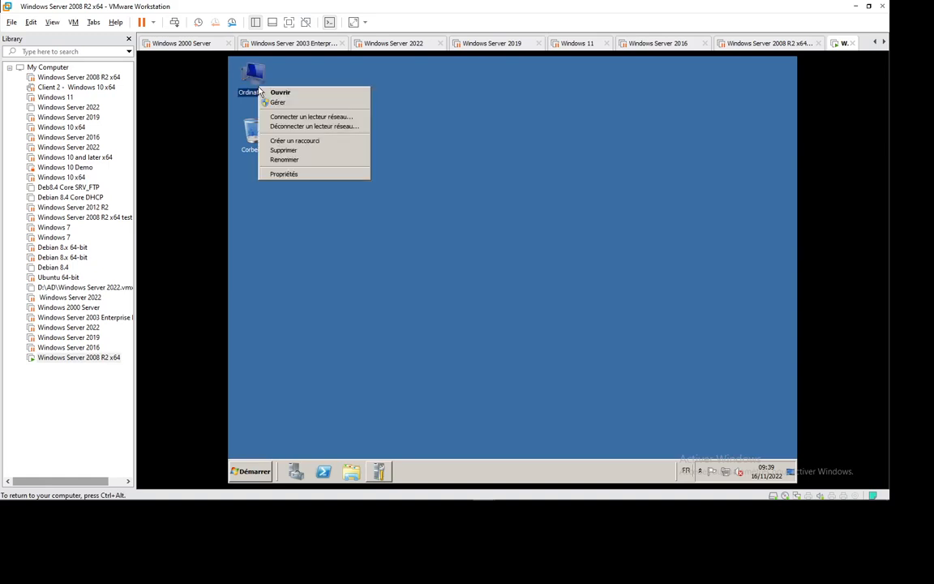
pyautogui.click(303, 172)
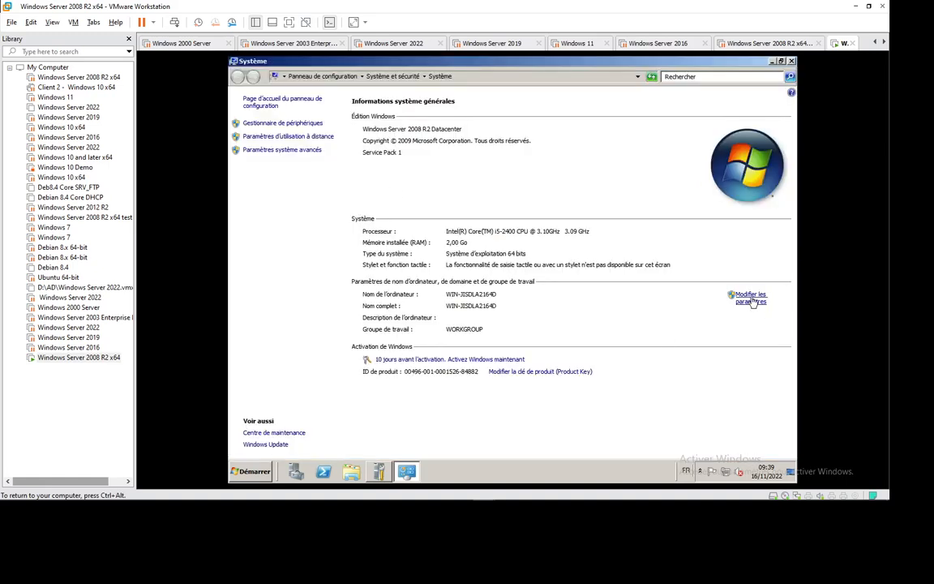
pyautogui.click(751, 299)
pyautogui.click(443, 220)
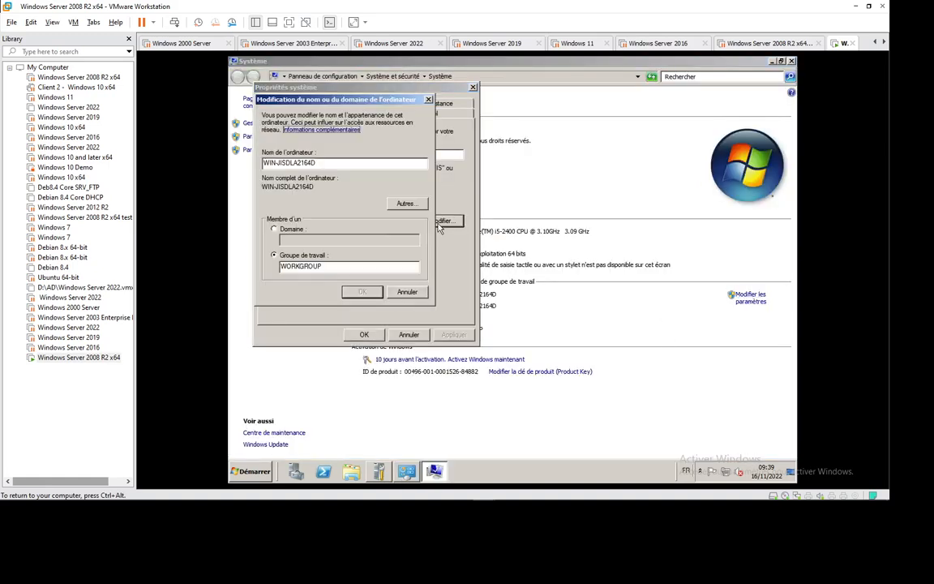
pyautogui.doubleClick(290, 162)
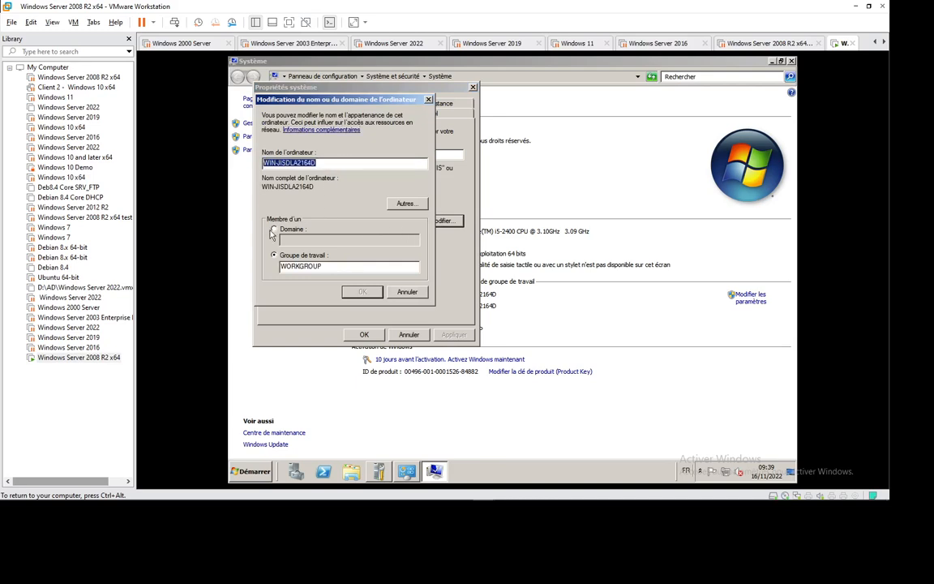
pyautogui.write('dc')
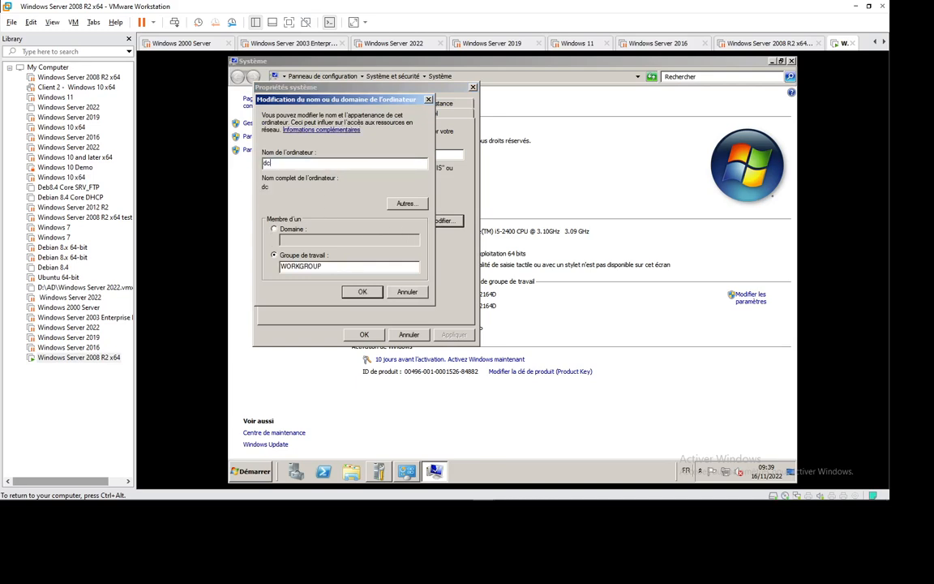
pyautogui.write('1')
pyautogui.click(361, 291)
pyautogui.click(571, 281)
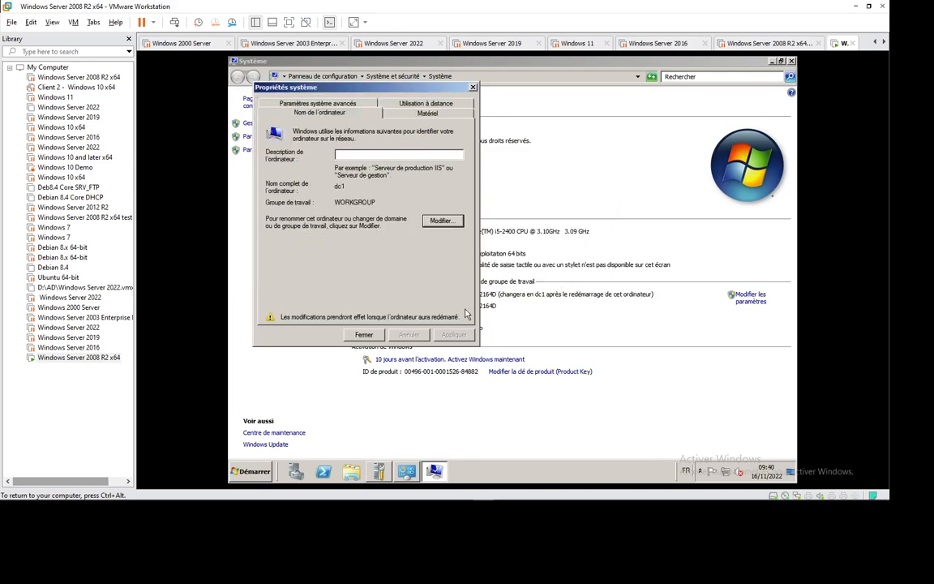
pyautogui.click(363, 334)
pyautogui.click(474, 273)
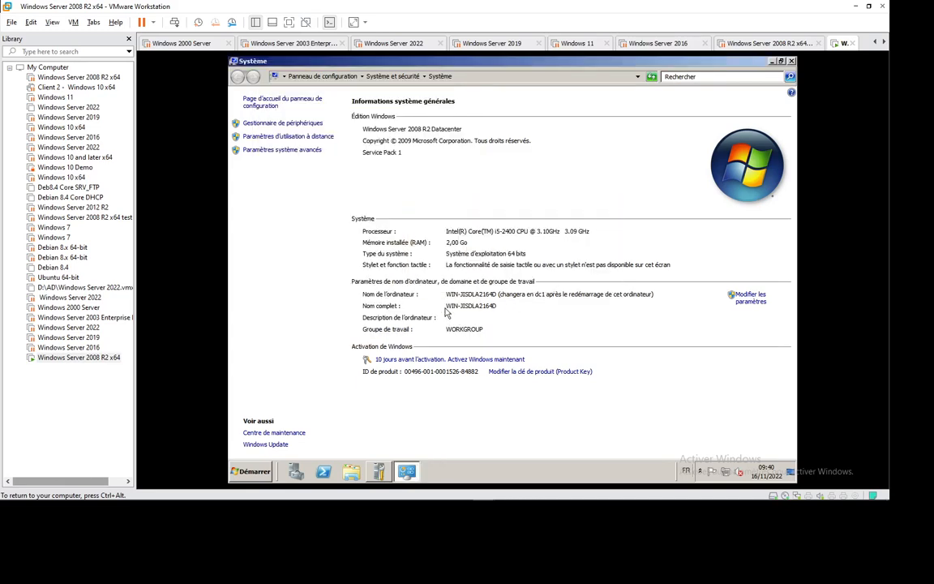
# Open the local network connection's properties from the network adapter settings
pyautogui.click(772, 61)
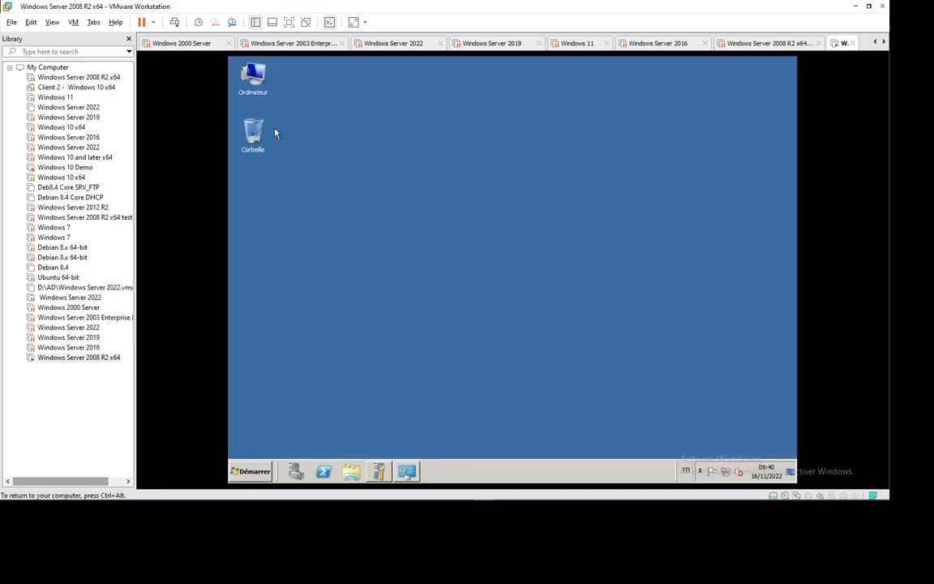
pyautogui.click(249, 471)
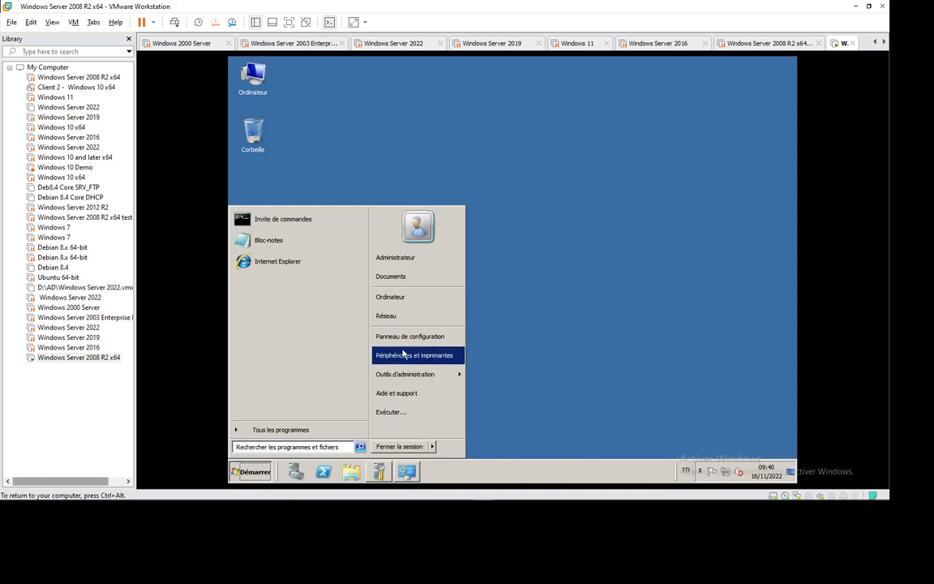
pyautogui.rightClick(398, 317)
pyautogui.click(442, 361)
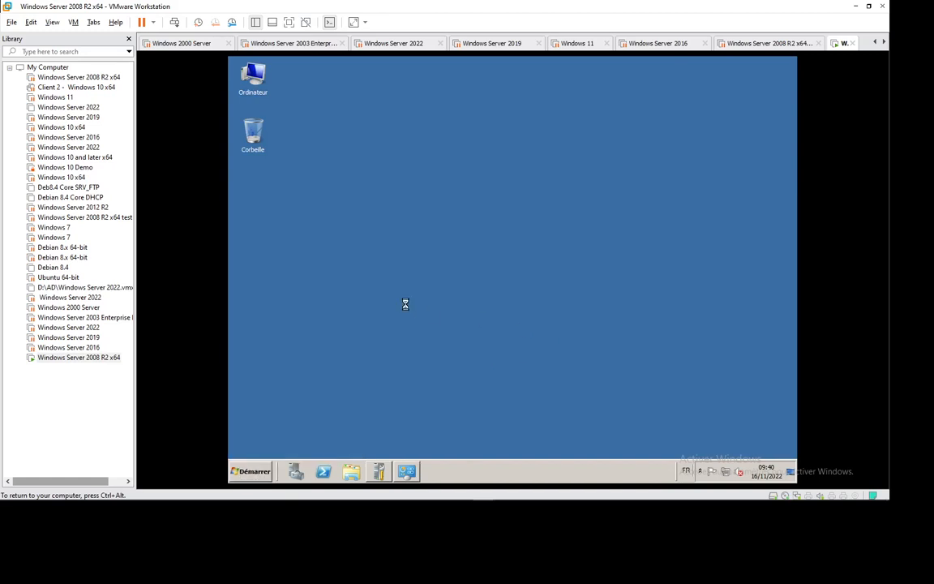
pyautogui.click(269, 123)
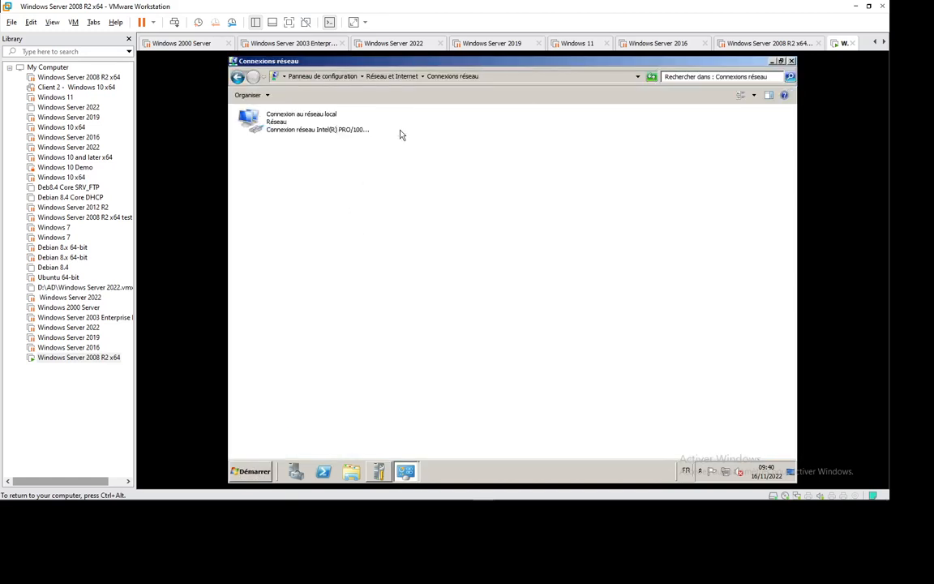
pyautogui.rightClick(298, 127)
pyautogui.click(341, 195)
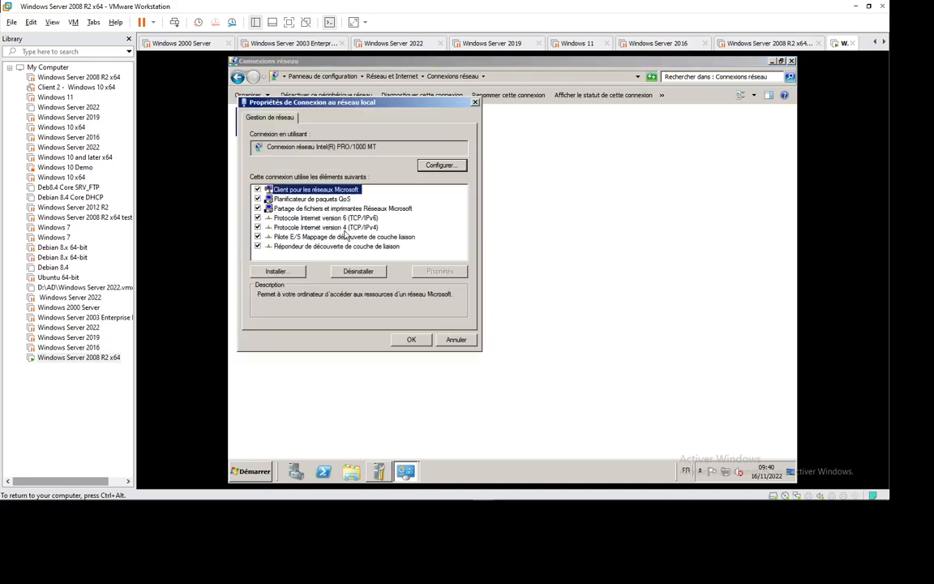
# Set static IPv4 192.168.16.250, mask 255.255.255.0, DNS 127.0.0.1, and apply
pyautogui.doubleClick(296, 228)
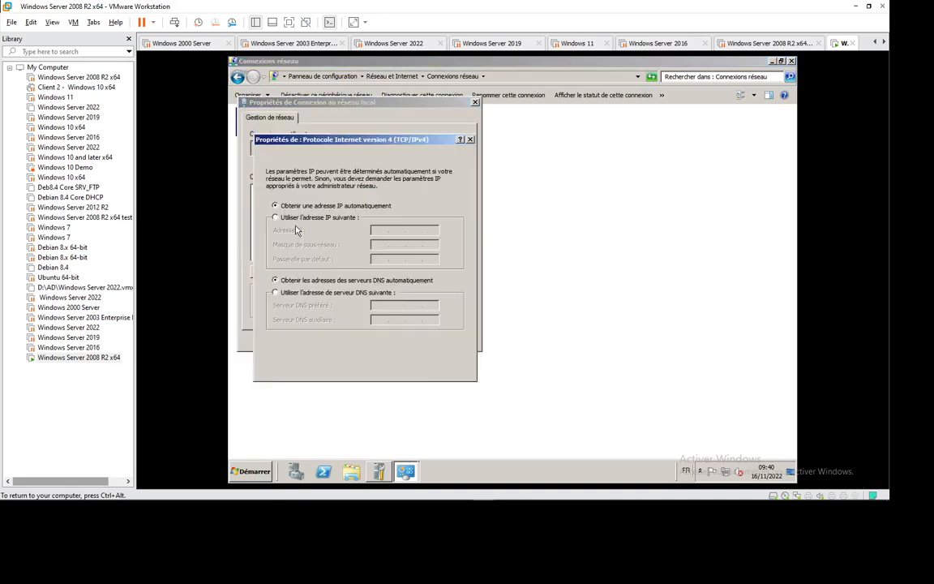
pyautogui.click(320, 217)
pyautogui.click(378, 230)
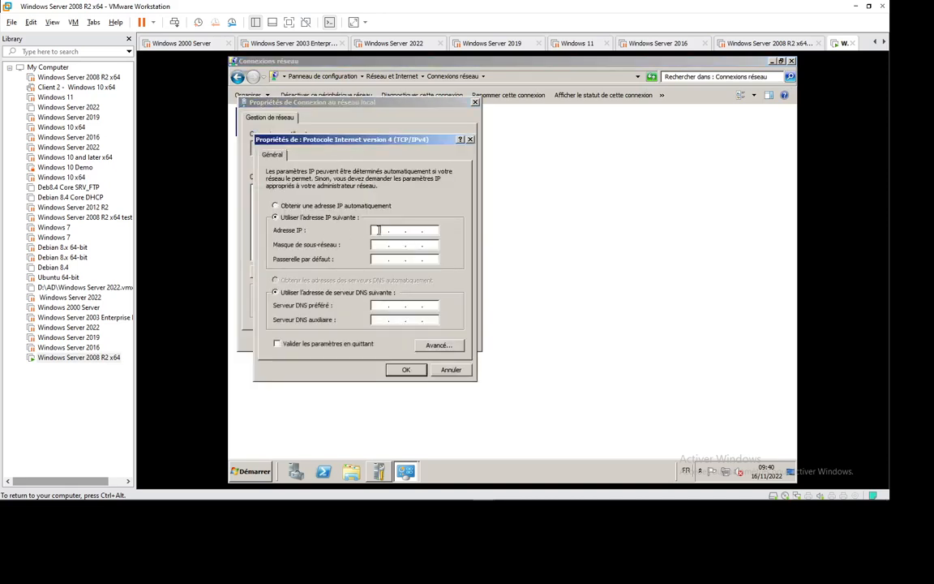
pyautogui.write('192 . 168 . ')
pyautogui.write('10 .')
pyautogui.press('BackSpace')
pyautogui.write('6.250')
pyautogui.press('Tab')
pyautogui.press('Tab')
pyautogui.press('Tab')
pyautogui.press('Tab')
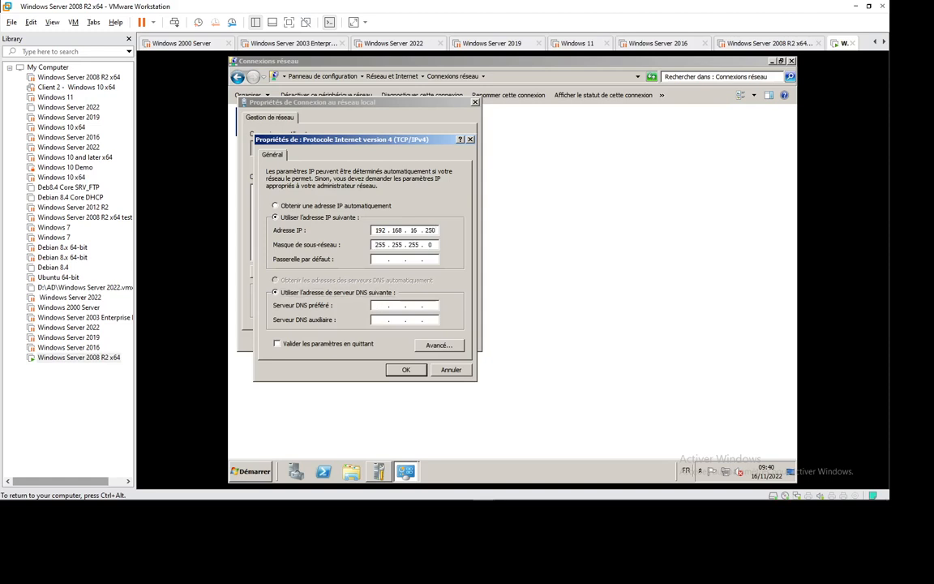
pyautogui.write('127 . 0 . 0 . 1')
pyautogui.click(405, 370)
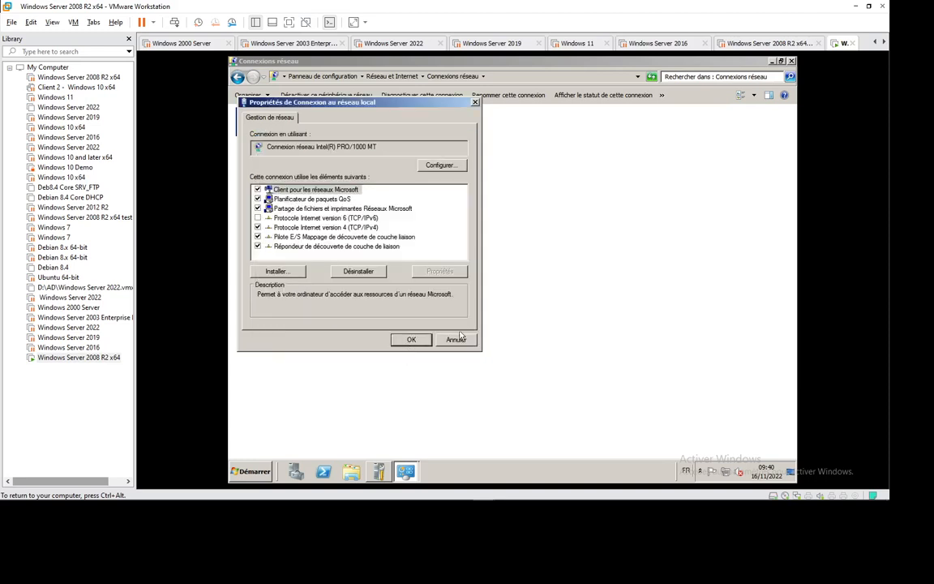
pyautogui.click(411, 338)
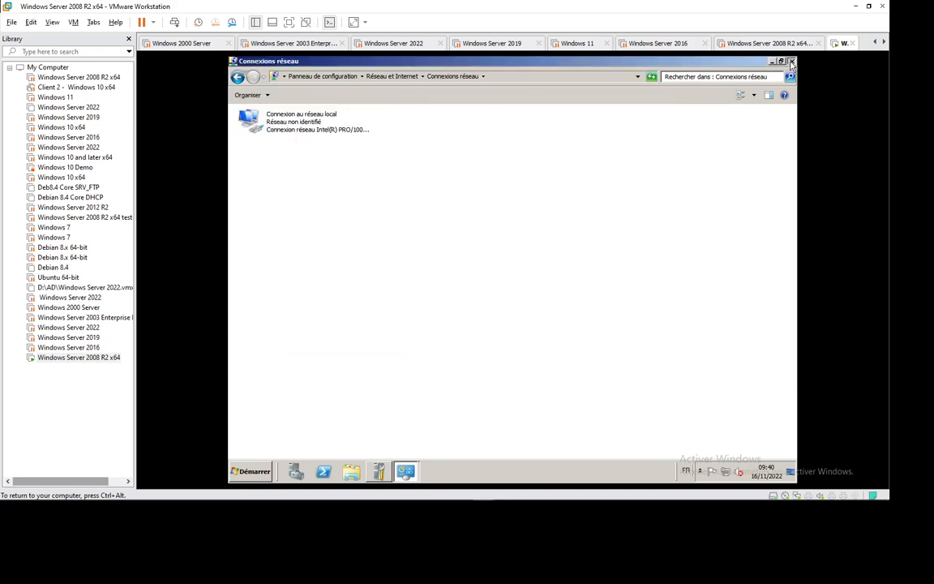
pyautogui.click(791, 60)
# Restart the server from the Start menu with a shutdown comment
pyautogui.click(260, 470)
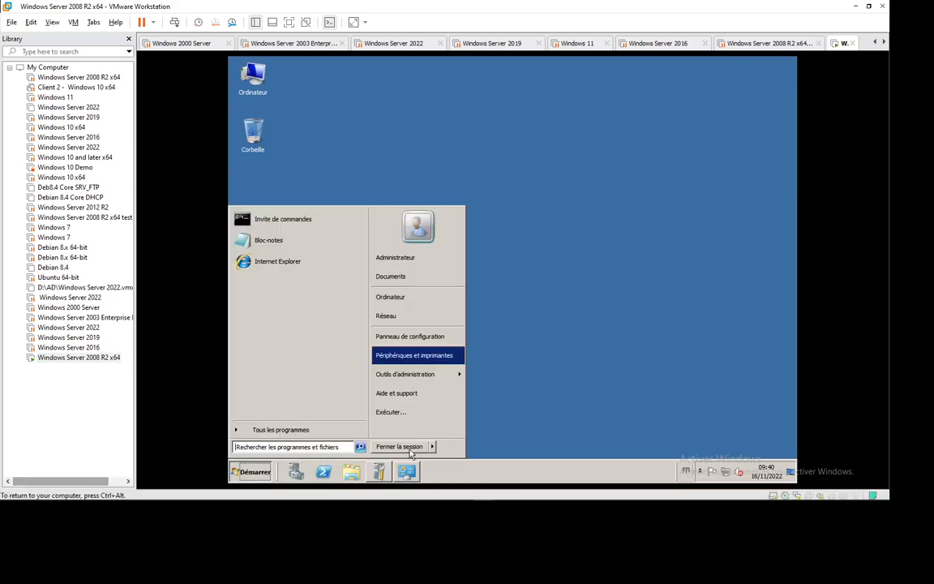
pyautogui.click(709, 490)
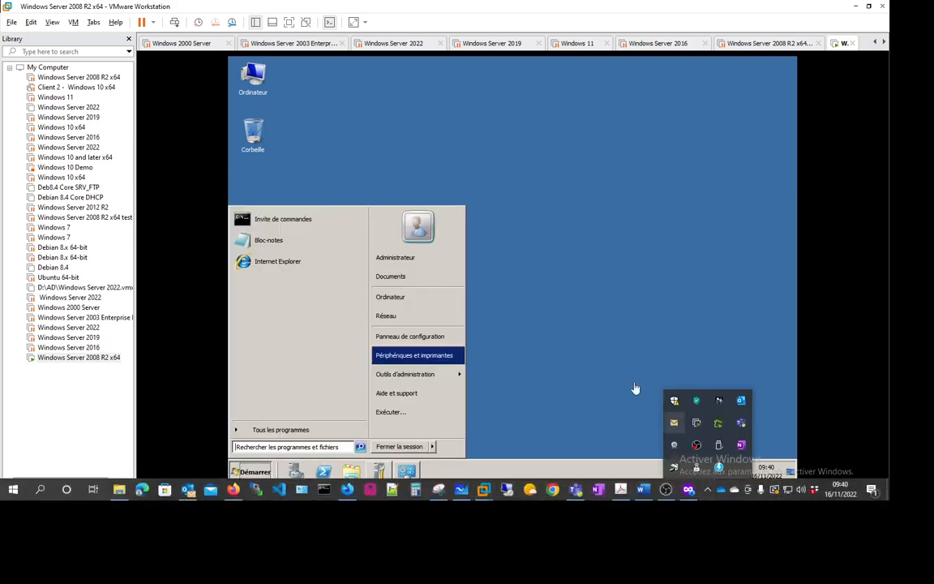
pyautogui.click(636, 390)
pyautogui.moveTo(432, 446)
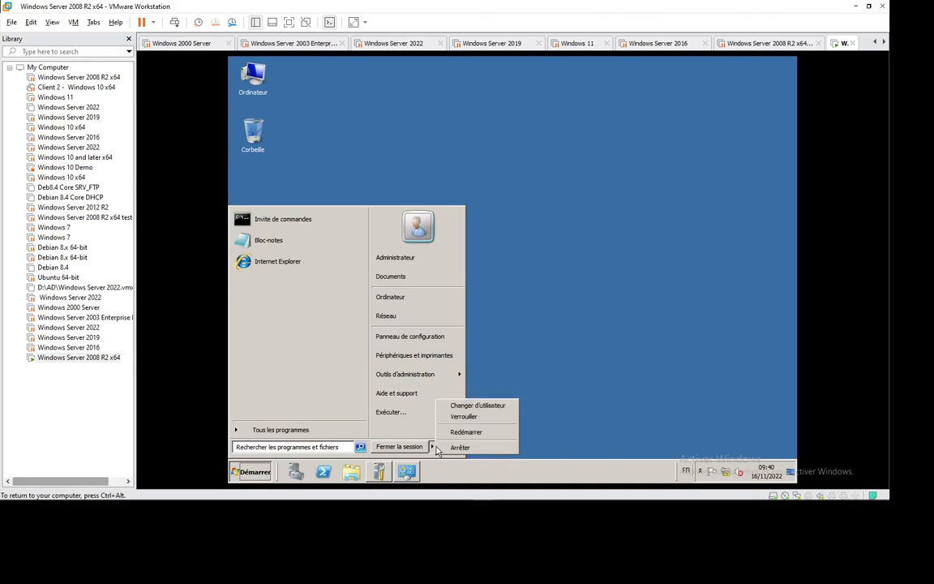
pyautogui.click(491, 433)
pyautogui.write('v')
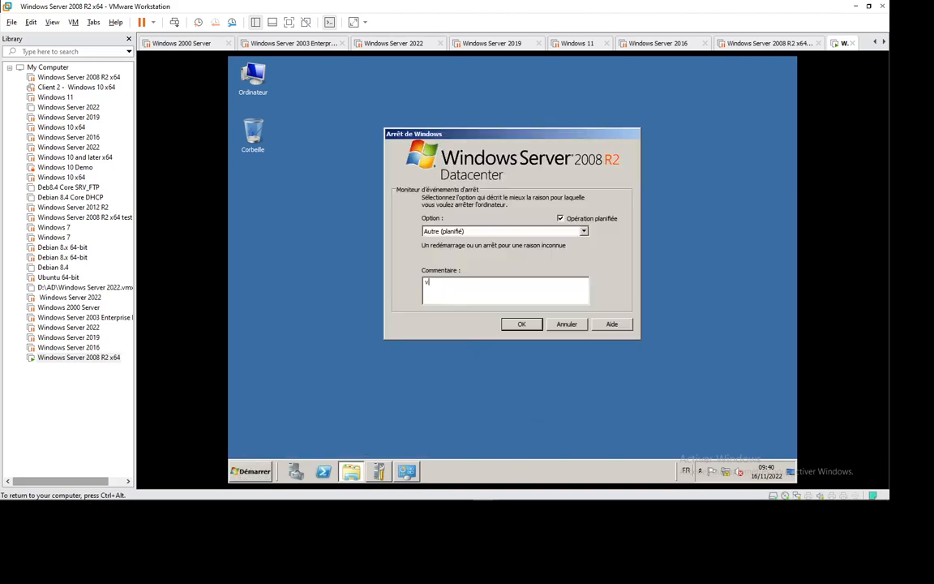
pyautogui.click(520, 324)
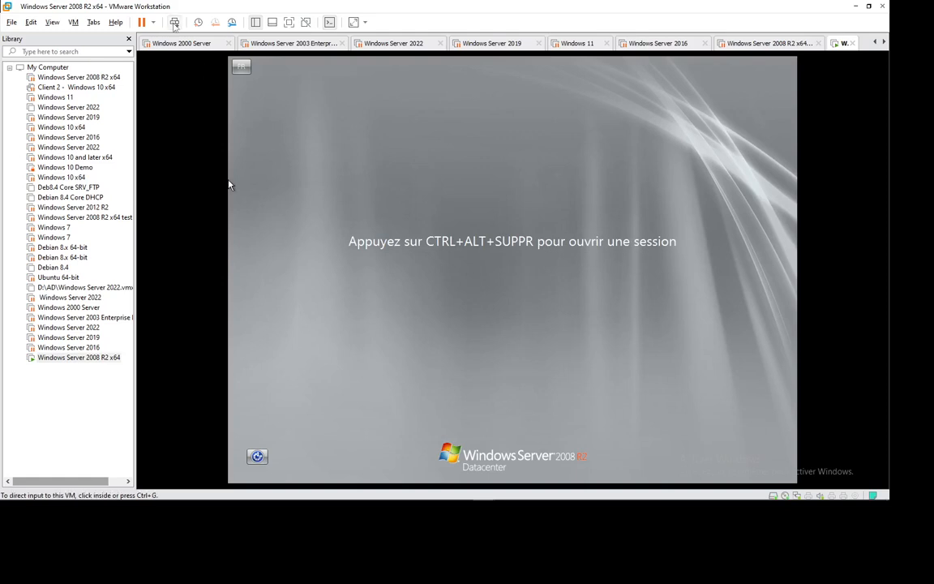
# Sign back in as administrator with the account password
pyautogui.click(173, 22)
pyautogui.write('***')
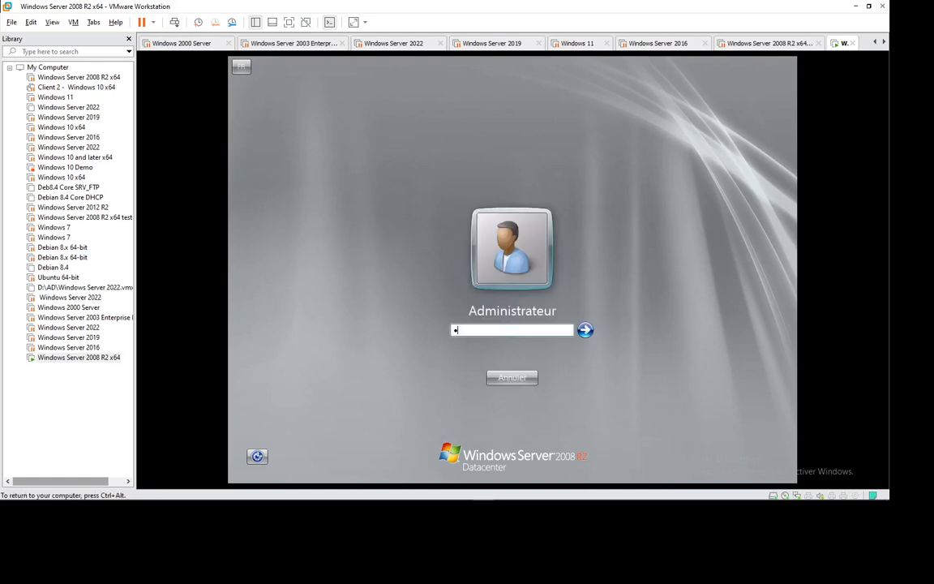
pyautogui.write('*****')
pyautogui.press('Return')
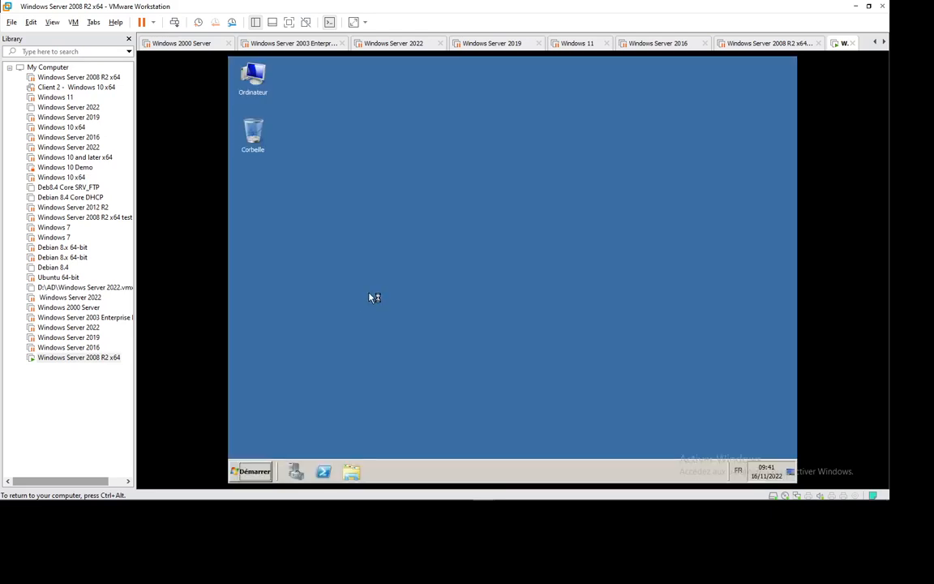
# Refresh the desktop and launch dcpromo from the Run dialog
pyautogui.rightClick(404, 251)
pyautogui.click(430, 274)
pyautogui.press('super+r')
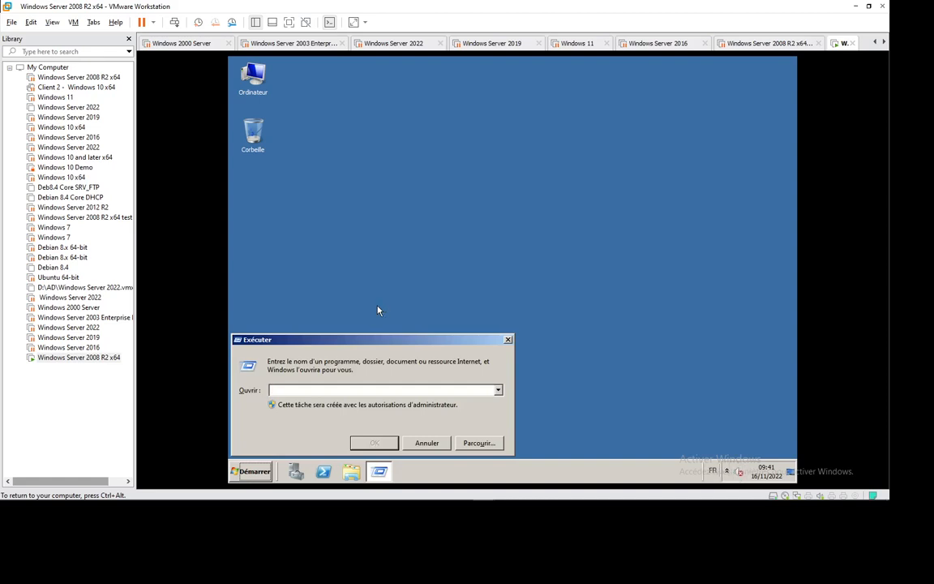
pyautogui.write('dcpromo')
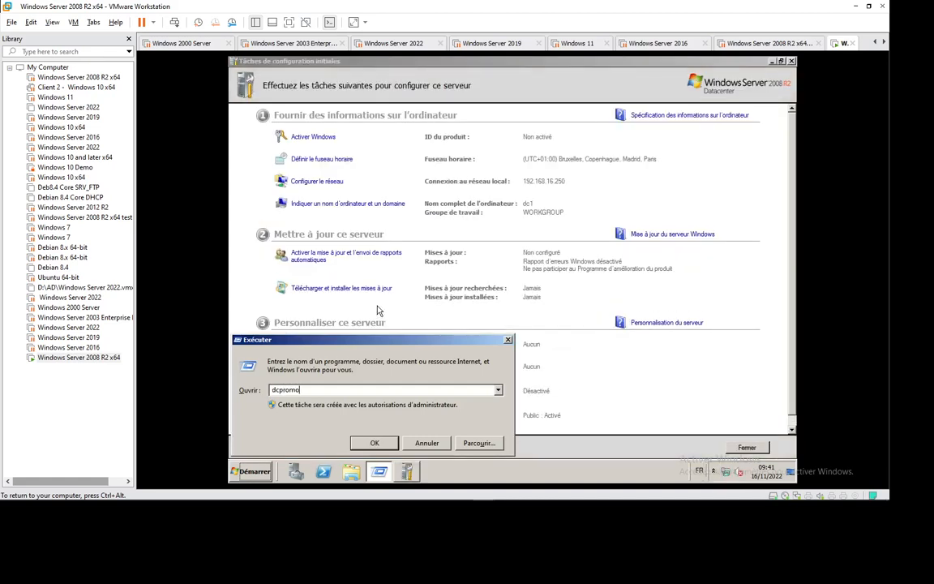
pyautogui.press('Return')
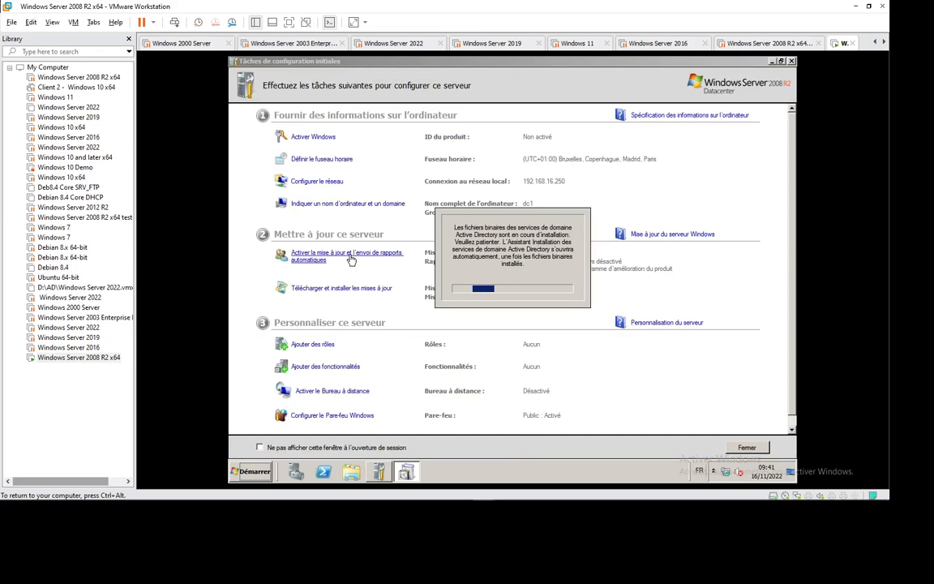
pyautogui.click(771, 62)
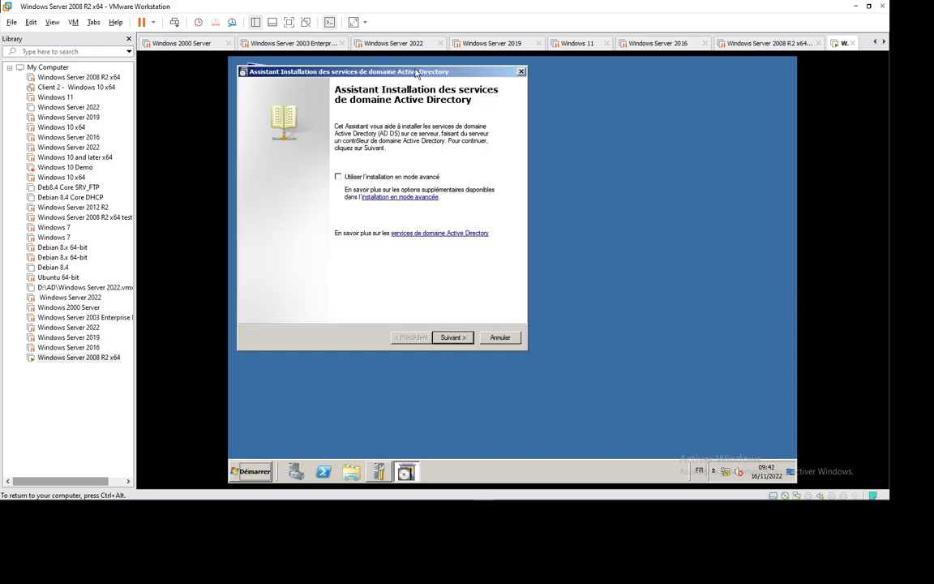
# Choose to create a domain in a new forest with root domain abc7.com
pyautogui.moveTo(414, 70); pyautogui.dragTo(492, 82)
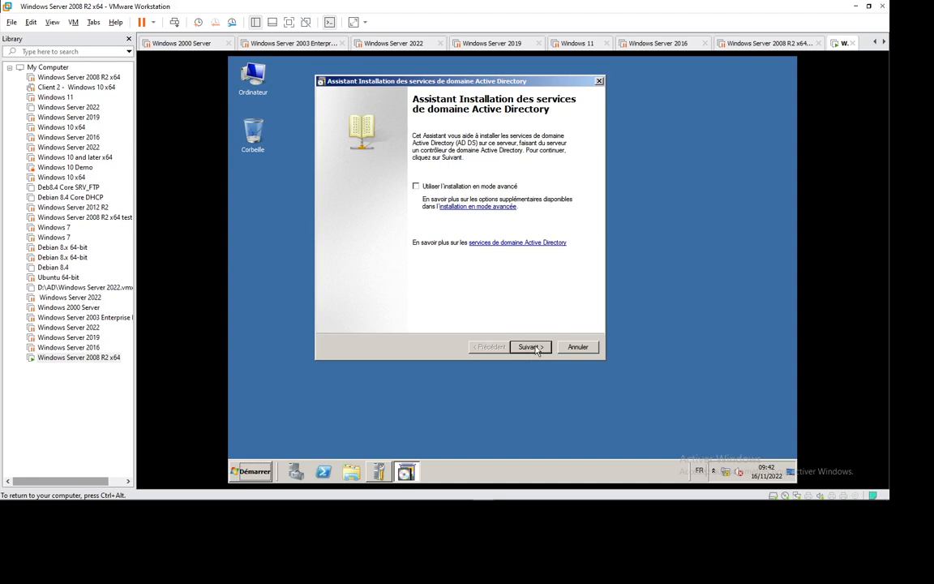
pyautogui.click(528, 347)
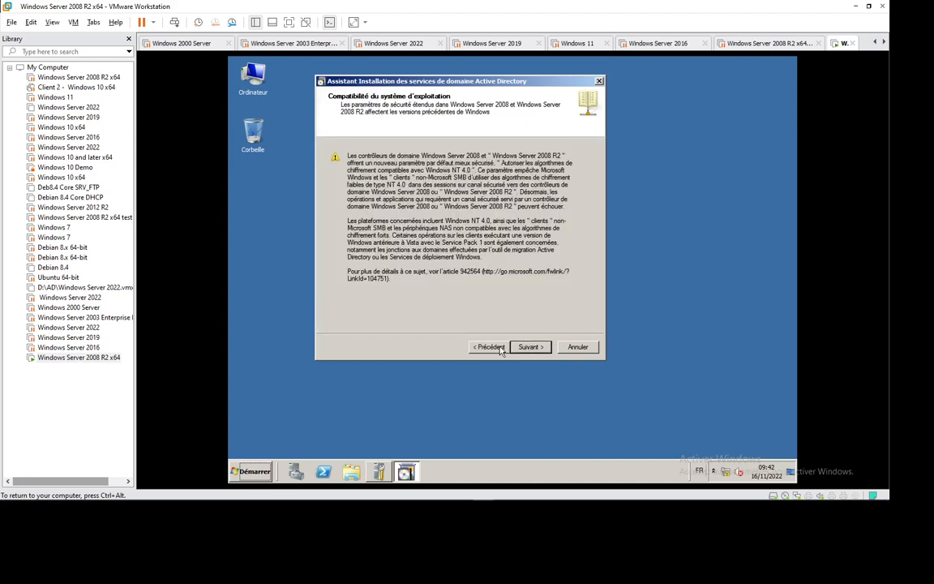
pyautogui.click(528, 348)
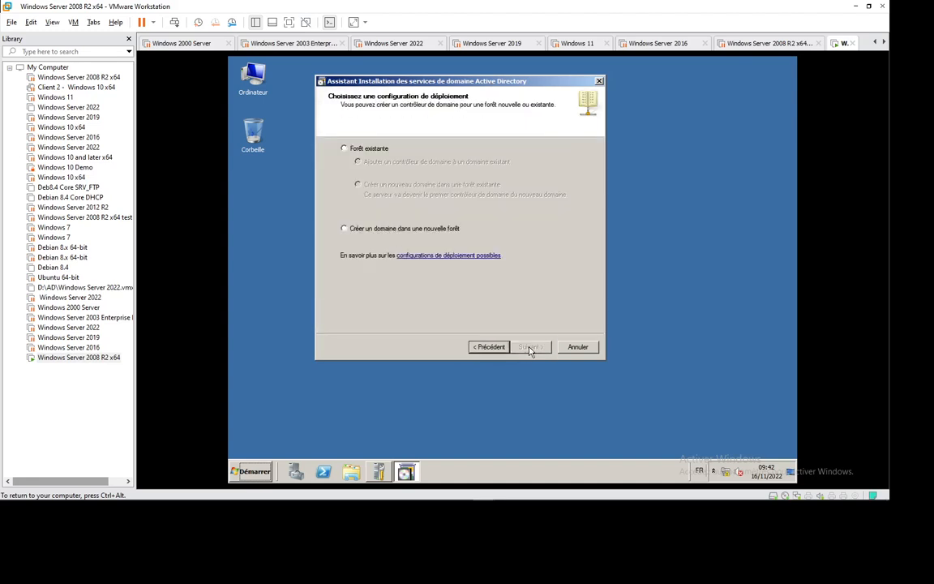
pyautogui.click(374, 232)
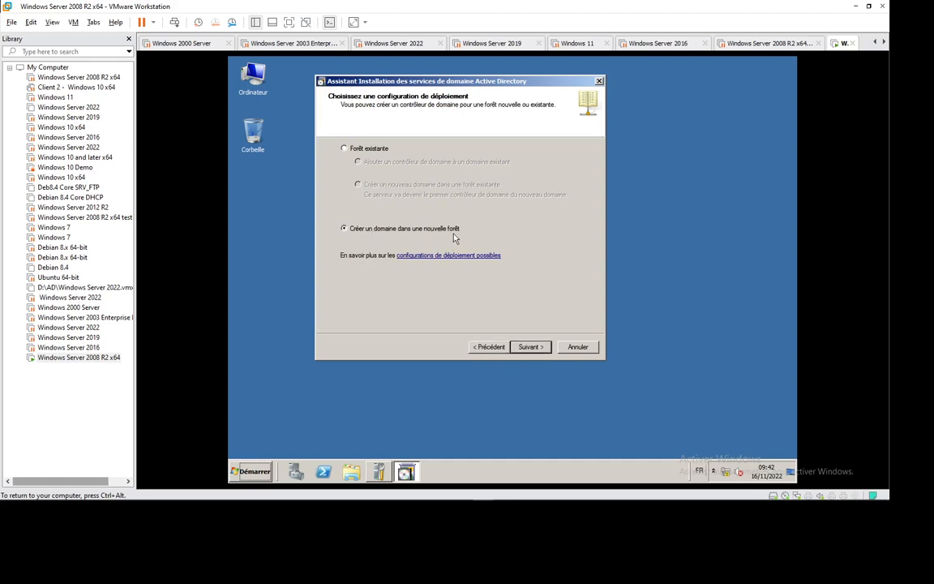
pyautogui.click(530, 347)
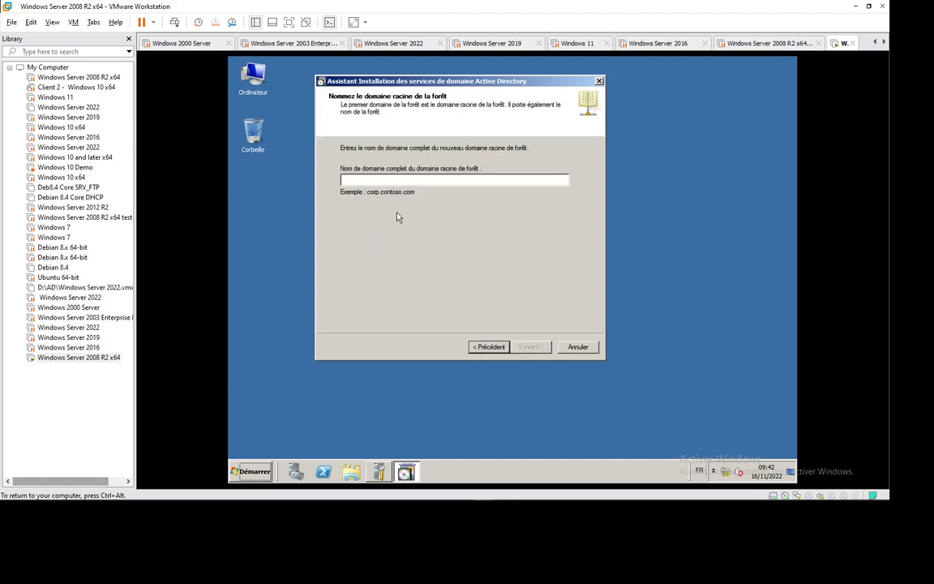
pyautogui.write('ab')
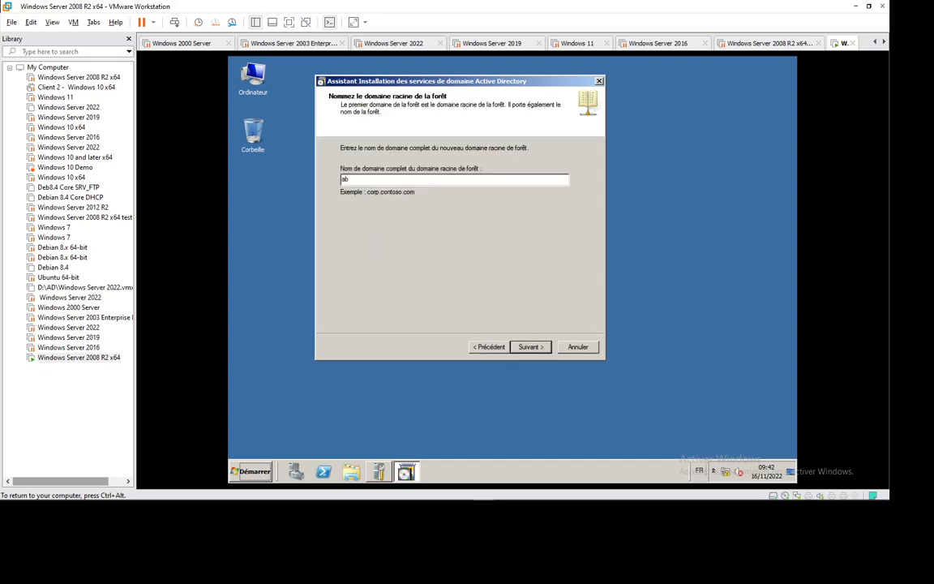
pyautogui.write('c7.com')
pyautogui.press('Return')
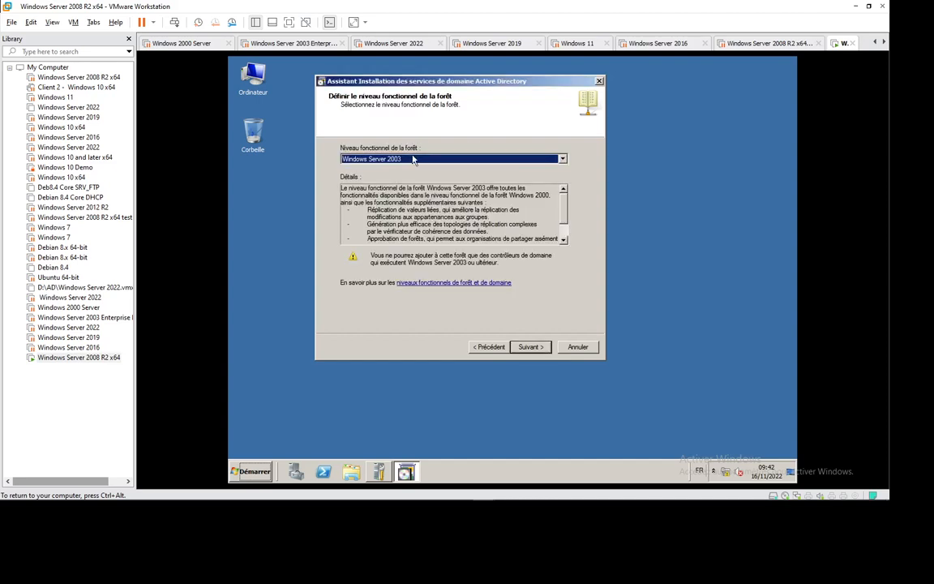
# Pick forest level Windows Server 2008 and domain level Windows Server 2008 R2
pyautogui.click(419, 160)
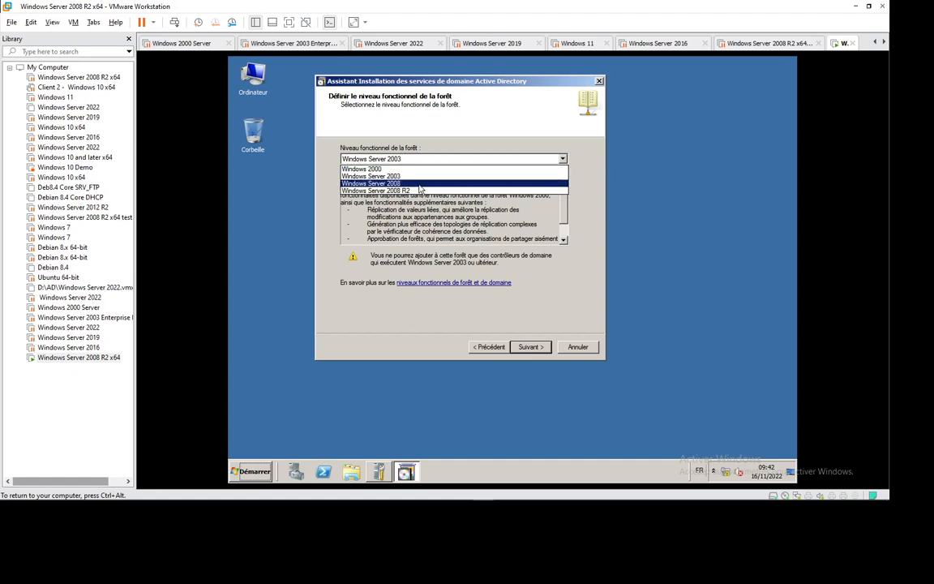
pyautogui.click(420, 186)
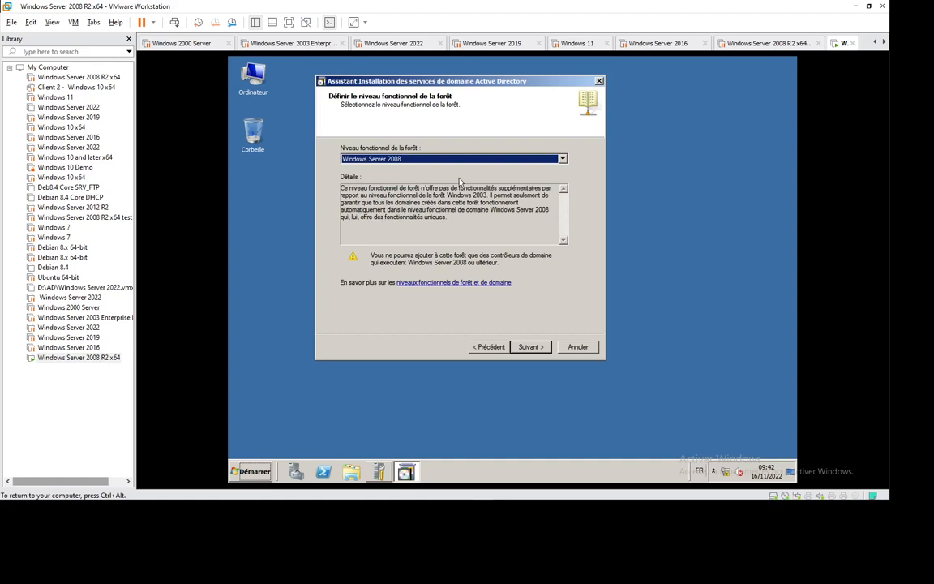
pyautogui.click(527, 347)
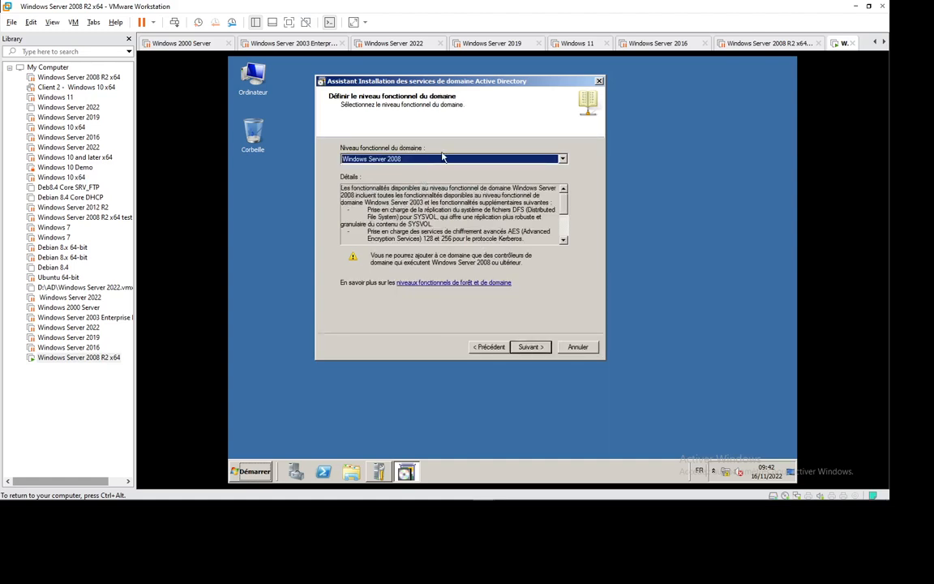
pyautogui.click(443, 158)
pyautogui.click(421, 174)
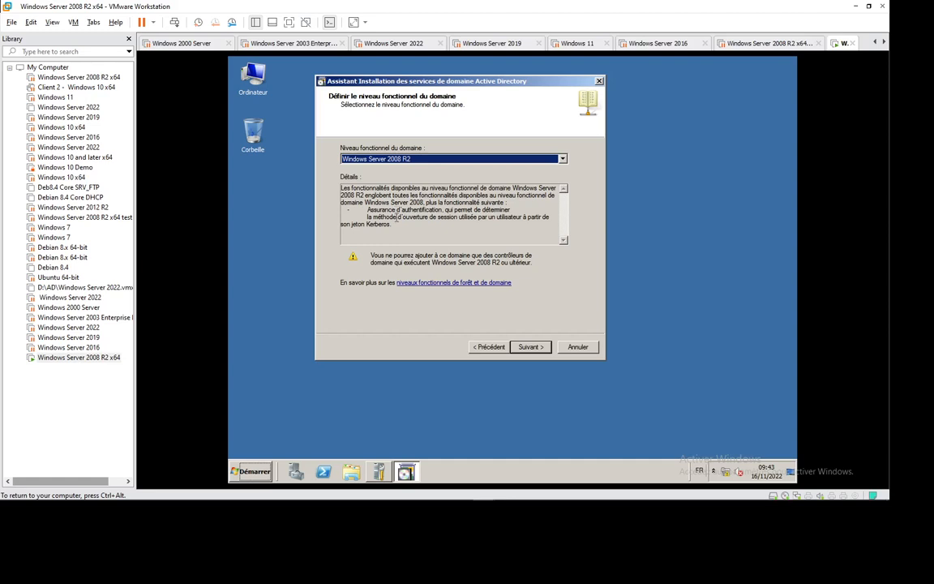
# Go back and change the forest functional level to Windows Server 2003
pyautogui.click(489, 346)
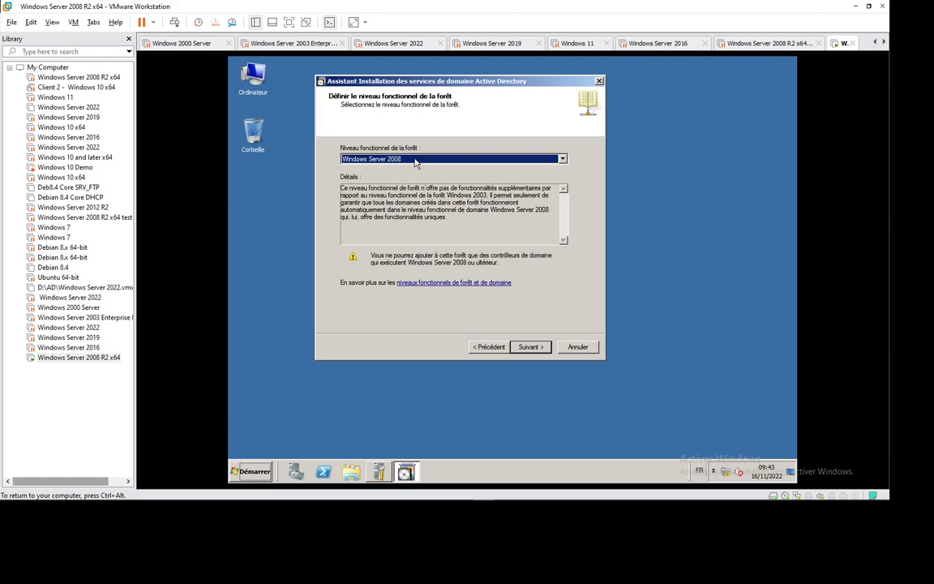
pyautogui.click(373, 158)
pyautogui.click(404, 176)
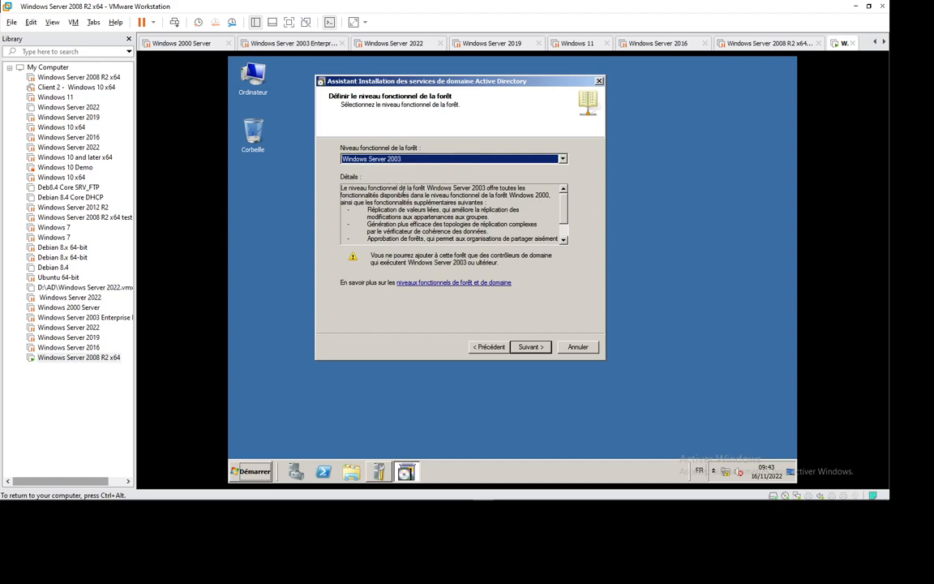
pyautogui.moveTo(527, 503)
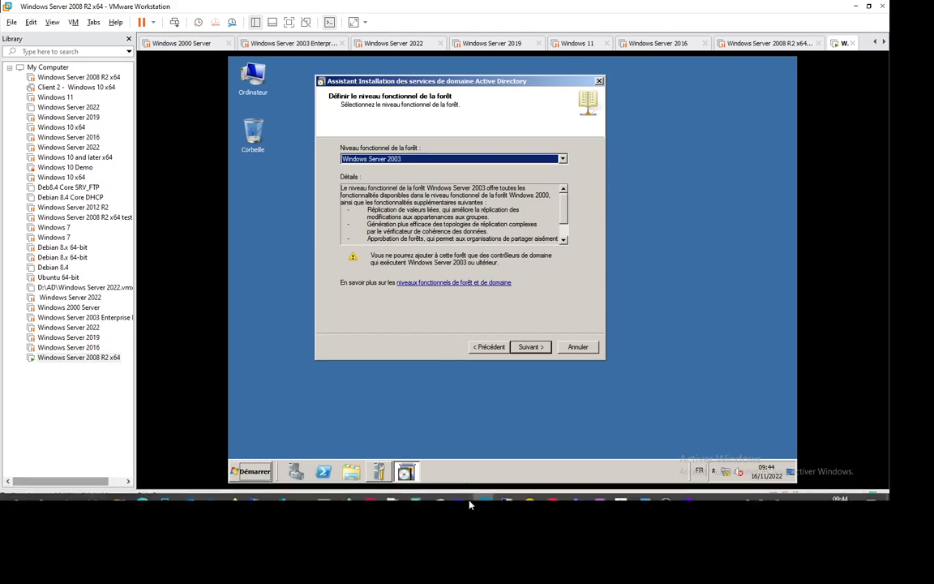
pyautogui.hotkey('alt', 'Tab')
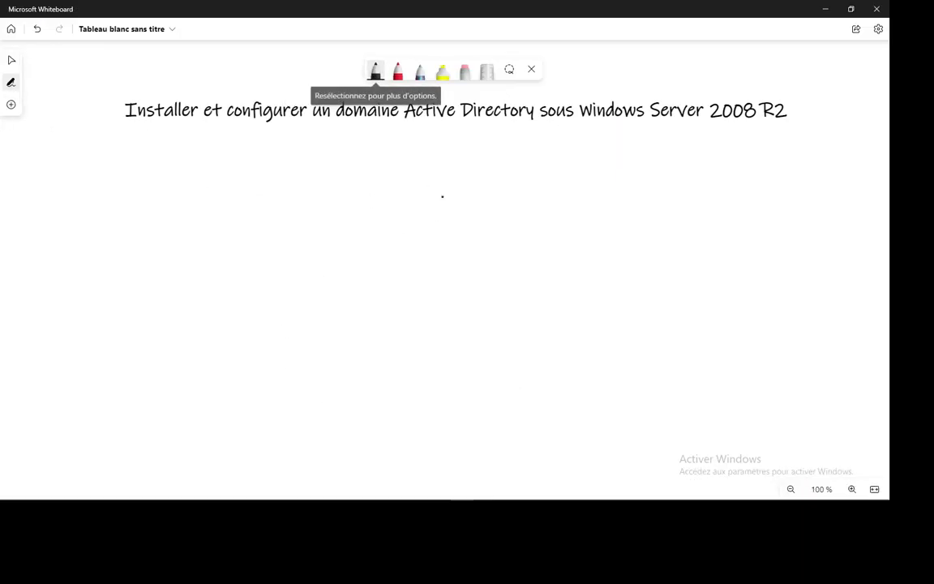
# Draw domain triangles inside a forest frame labelled 2003, circling the upper domain labelled 2008
pyautogui.moveTo(444, 163)
pyautogui.mouseDown()
pyautogui.moveTo(434, 236)
pyautogui.moveTo(454, 232)
pyautogui.moveTo(434, 236)
pyautogui.mouseUp()
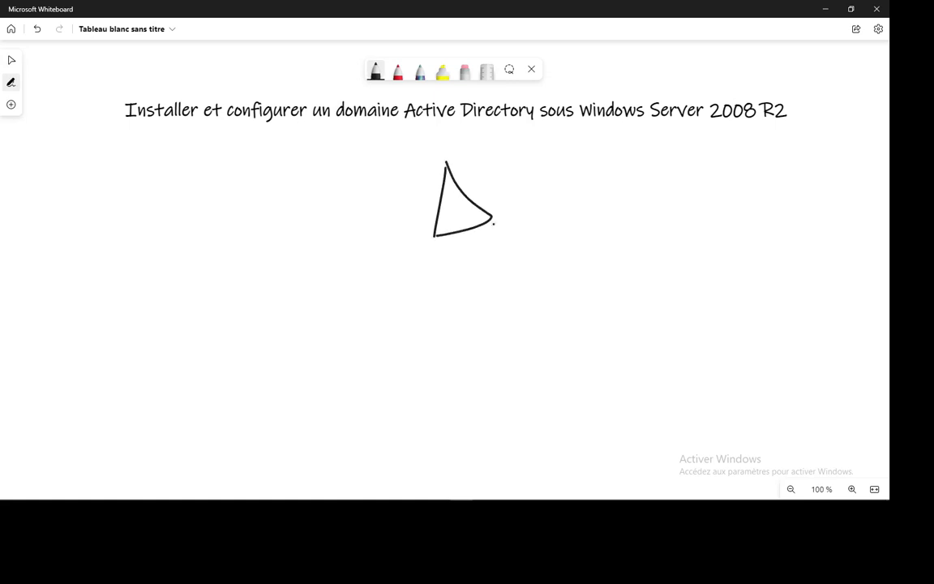
pyautogui.moveTo(493, 218)
pyautogui.mouseDown()
pyautogui.moveTo(588, 331)
pyautogui.moveTo(581, 380)
pyautogui.mouseUp()
pyautogui.moveTo(590, 332)
pyautogui.mouseDown()
pyautogui.moveTo(637, 374)
pyautogui.moveTo(582, 380)
pyautogui.mouseUp()
pyautogui.moveTo(331, 156)
pyautogui.mouseDown()
pyautogui.moveTo(350, 388)
pyautogui.moveTo(604, 427)
pyautogui.moveTo(719, 225)
pyautogui.moveTo(554, 146)
pyautogui.moveTo(346, 147)
pyautogui.moveTo(338, 162)
pyautogui.mouseUp()
pyautogui.moveTo(631, 166)
pyautogui.mouseDown()
pyautogui.moveTo(641, 184)
pyautogui.moveTo(691, 160)
pyautogui.moveTo(699, 185)
pyautogui.mouseUp()
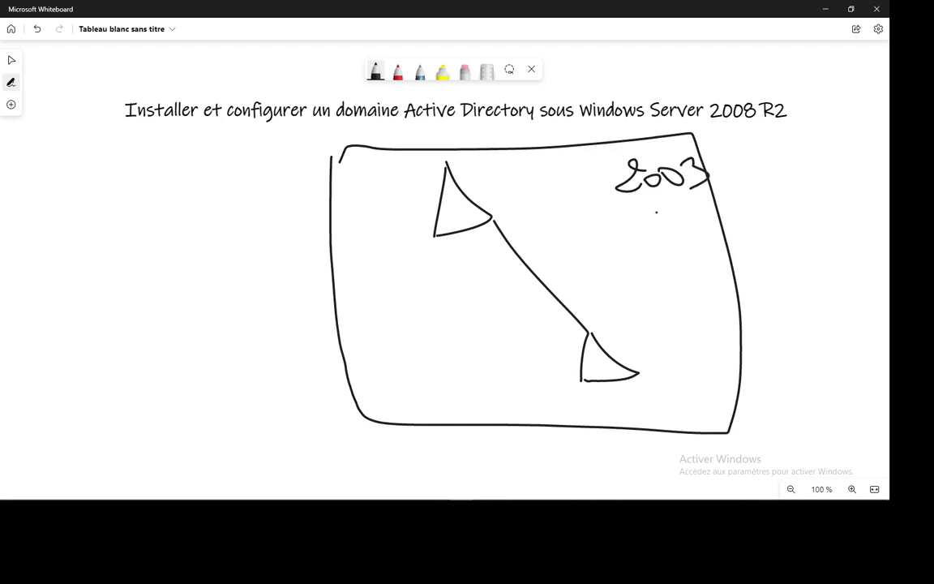
pyautogui.moveTo(430, 164)
pyautogui.mouseDown()
pyautogui.moveTo(420, 238)
pyautogui.moveTo(496, 158)
pyautogui.moveTo(428, 149)
pyautogui.moveTo(423, 172)
pyautogui.moveTo(454, 213)
pyautogui.moveTo(466, 215)
pyautogui.moveTo(478, 193)
pyautogui.moveTo(512, 193)
pyautogui.mouseUp()
pyautogui.moveTo(493, 193); pyautogui.dragTo(525, 172)
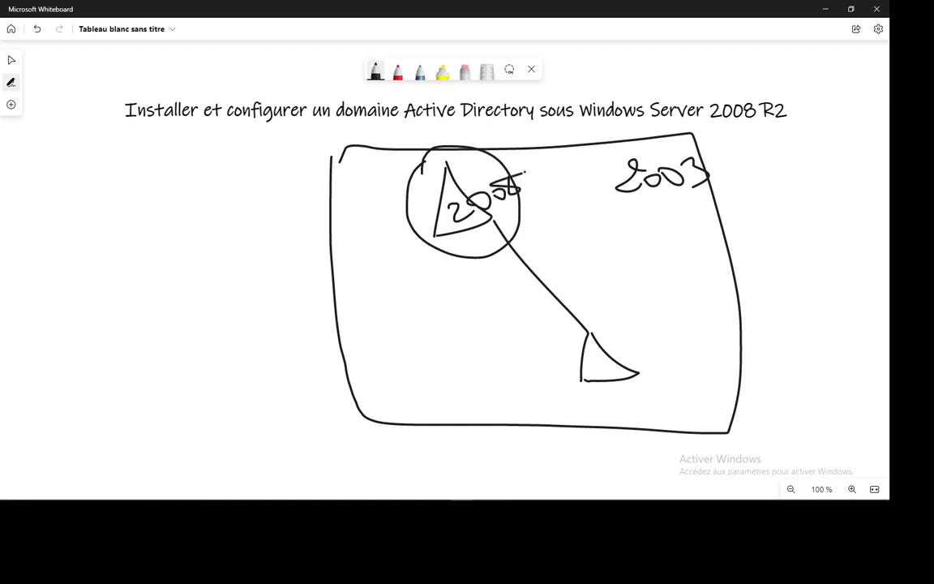
# Add branches from the 2008 domain and a boxed lower domain labelled 2003
pyautogui.moveTo(389, 210); pyautogui.dragTo(442, 198)
pyautogui.moveTo(374, 195)
pyautogui.mouseDown()
pyautogui.moveTo(383, 231)
pyautogui.moveTo(375, 199)
pyautogui.mouseUp()
pyautogui.moveTo(370, 247)
pyautogui.mouseDown()
pyautogui.moveTo(378, 276)
pyautogui.moveTo(389, 243)
pyautogui.moveTo(377, 271)
pyautogui.moveTo(450, 215)
pyautogui.moveTo(544, 195)
pyautogui.mouseUp()
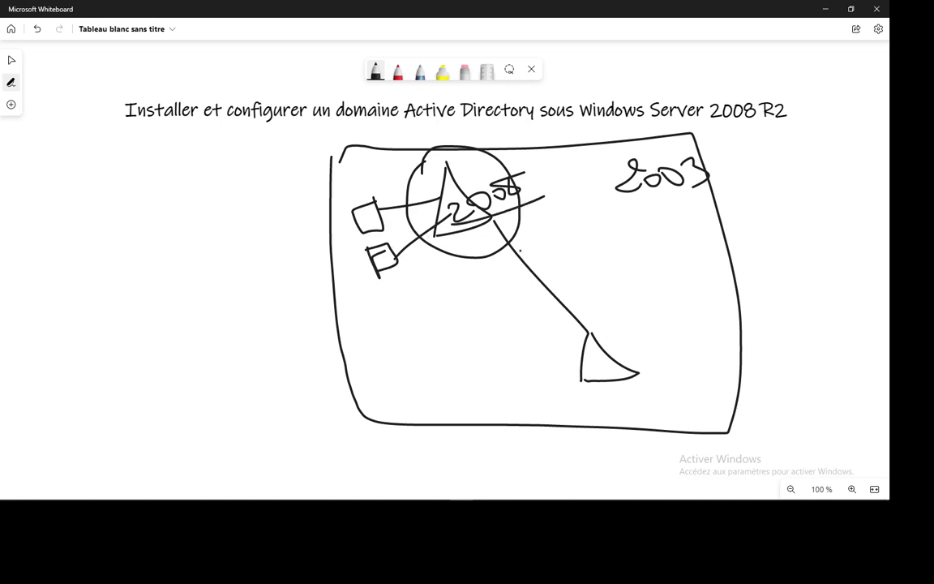
pyautogui.moveTo(494, 220); pyautogui.dragTo(442, 404)
pyautogui.moveTo(476, 374)
pyautogui.mouseDown()
pyautogui.moveTo(486, 382)
pyautogui.moveTo(524, 373)
pyautogui.moveTo(517, 381)
pyautogui.mouseUp()
pyautogui.moveTo(439, 362)
pyautogui.mouseDown()
pyautogui.moveTo(454, 416)
pyautogui.moveTo(553, 387)
pyautogui.moveTo(458, 347)
pyautogui.moveTo(437, 361)
pyautogui.mouseUp()
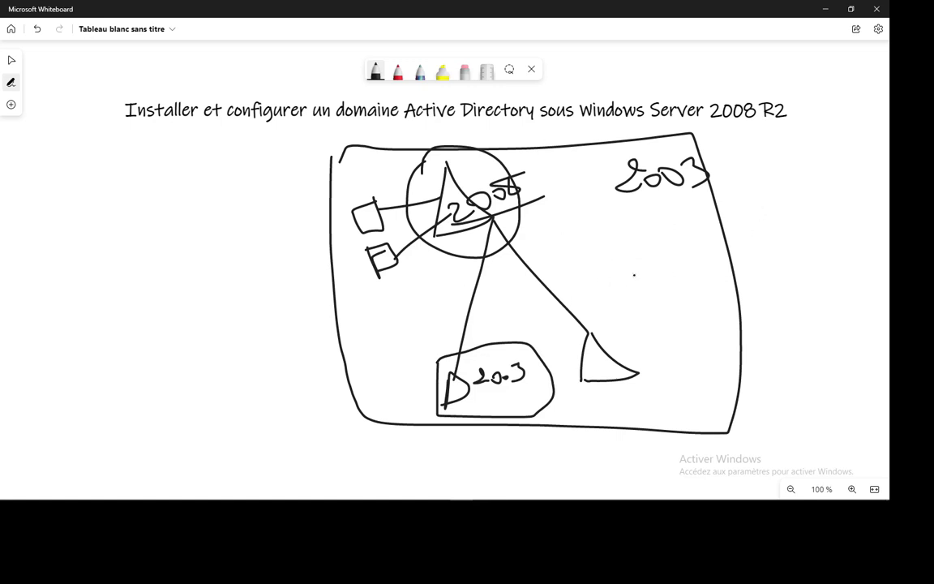
pyautogui.moveTo(610, 208); pyautogui.dragTo(713, 195)
# Add a right-side 2008 domain and a 2000 domain triangle, extending the forest's underline
pyautogui.moveTo(491, 218)
pyautogui.mouseDown()
pyautogui.moveTo(640, 276)
pyautogui.moveTo(653, 331)
pyautogui.moveTo(651, 282)
pyautogui.moveTo(678, 328)
pyautogui.moveTo(665, 337)
pyautogui.mouseUp()
pyautogui.click(692, 282)
pyautogui.moveTo(672, 268)
pyautogui.mouseDown()
pyautogui.moveTo(686, 284)
pyautogui.moveTo(711, 266)
pyautogui.moveTo(732, 277)
pyautogui.mouseUp()
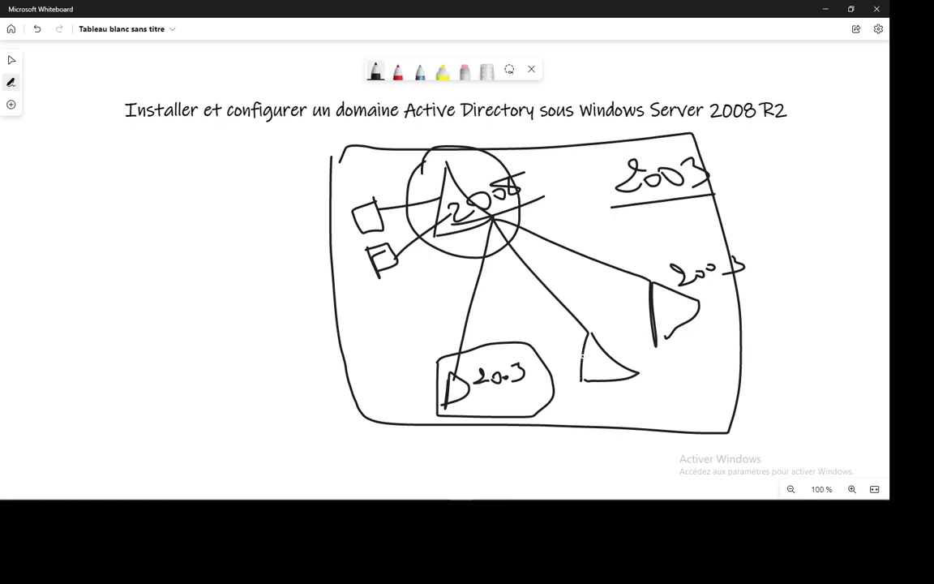
pyautogui.moveTo(587, 367)
pyautogui.mouseDown()
pyautogui.moveTo(598, 378)
pyautogui.moveTo(637, 373)
pyautogui.moveTo(633, 361)
pyautogui.mouseUp()
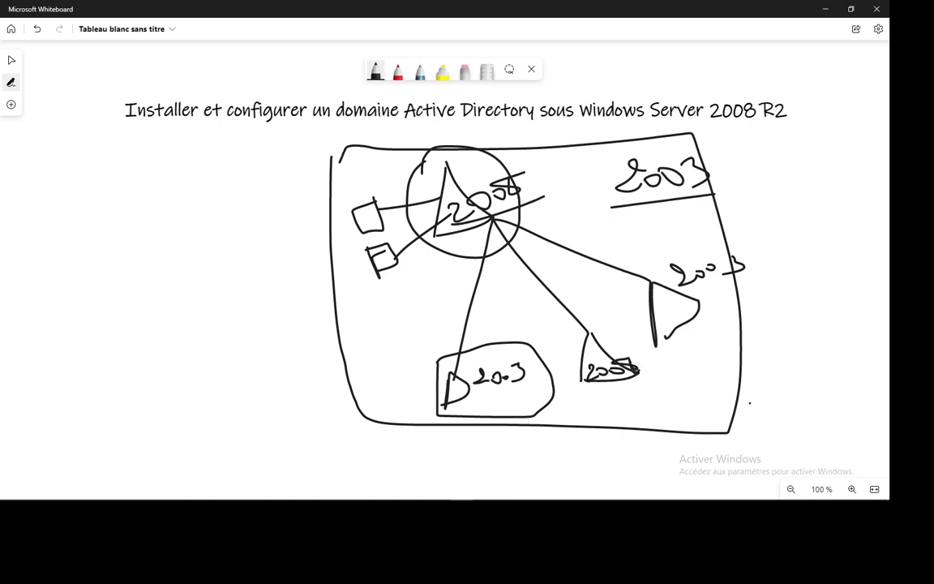
pyautogui.moveTo(429, 235)
pyautogui.mouseDown()
pyautogui.moveTo(366, 387)
pyautogui.moveTo(408, 379)
pyautogui.moveTo(366, 407)
pyautogui.mouseUp()
pyautogui.moveTo(389, 360)
pyautogui.mouseDown()
pyautogui.moveTo(423, 428)
pyautogui.moveTo(373, 418)
pyautogui.moveTo(368, 407)
pyautogui.mouseUp()
pyautogui.moveTo(601, 208); pyautogui.dragTo(724, 191)
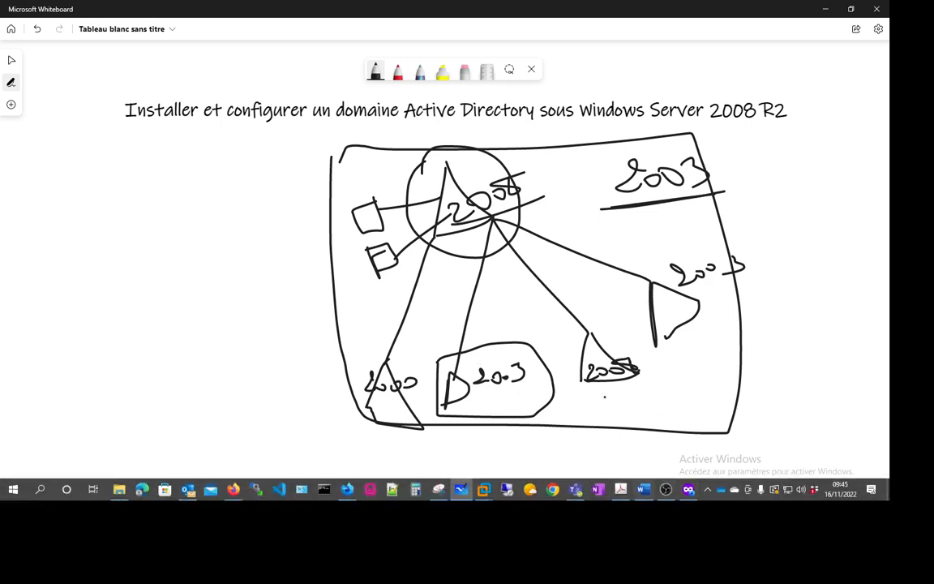
pyautogui.hotkey('alt', 'Tab')
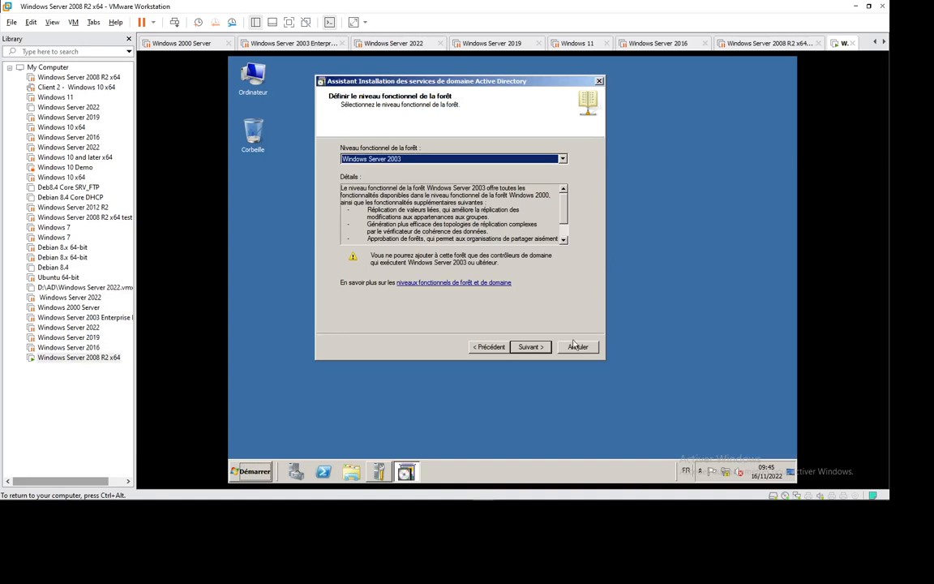
# Advance past the level and DNS server option pages and accept the DNS delegation warning
pyautogui.click(524, 351)
pyautogui.click(529, 347)
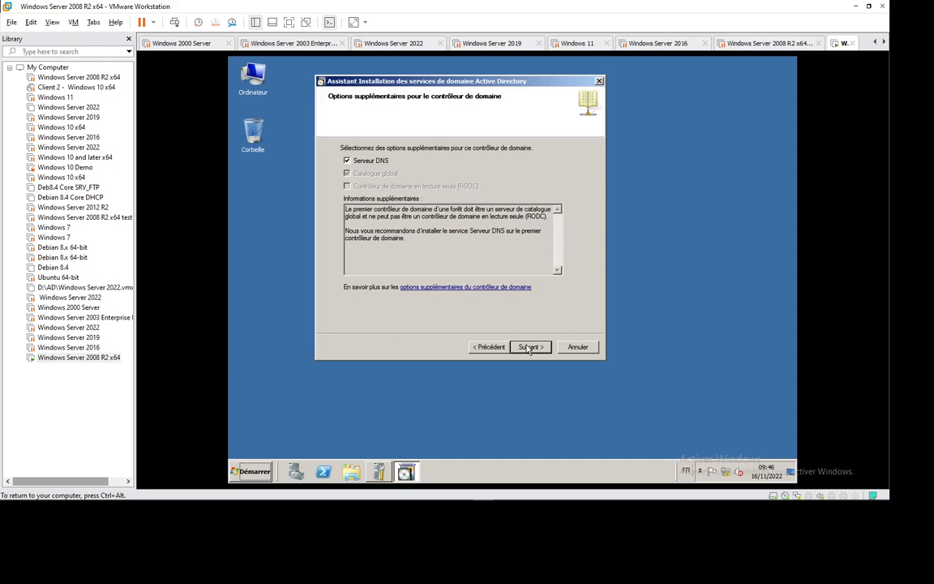
pyautogui.click(528, 347)
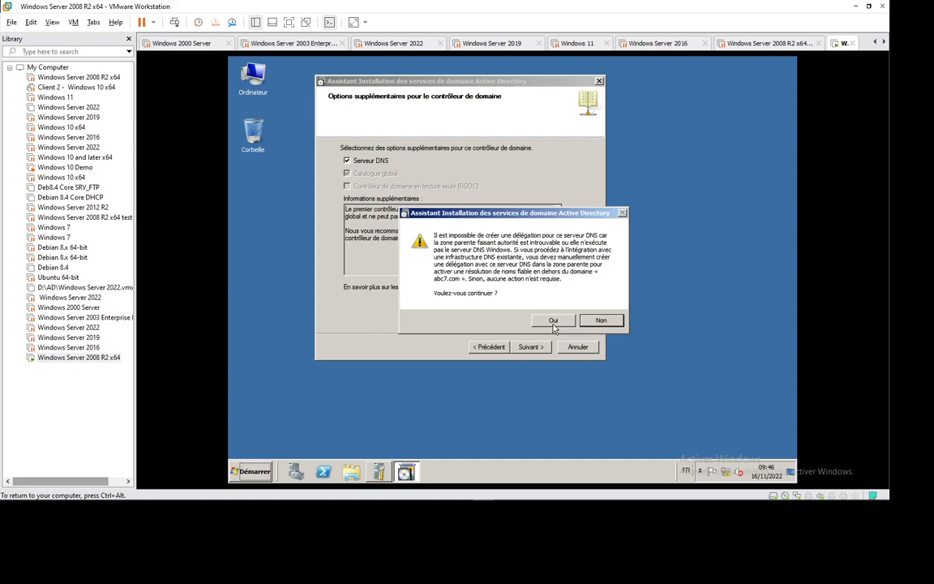
pyautogui.click(553, 321)
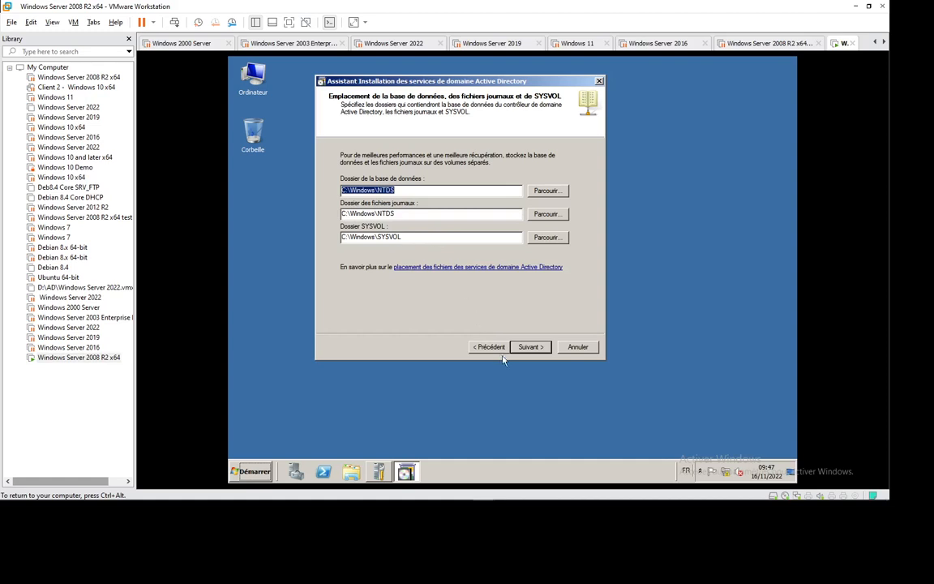
# Keep default NTDS/SYSVOL folders, enter the restore-mode password twice, and start the installation
pyautogui.click(523, 349)
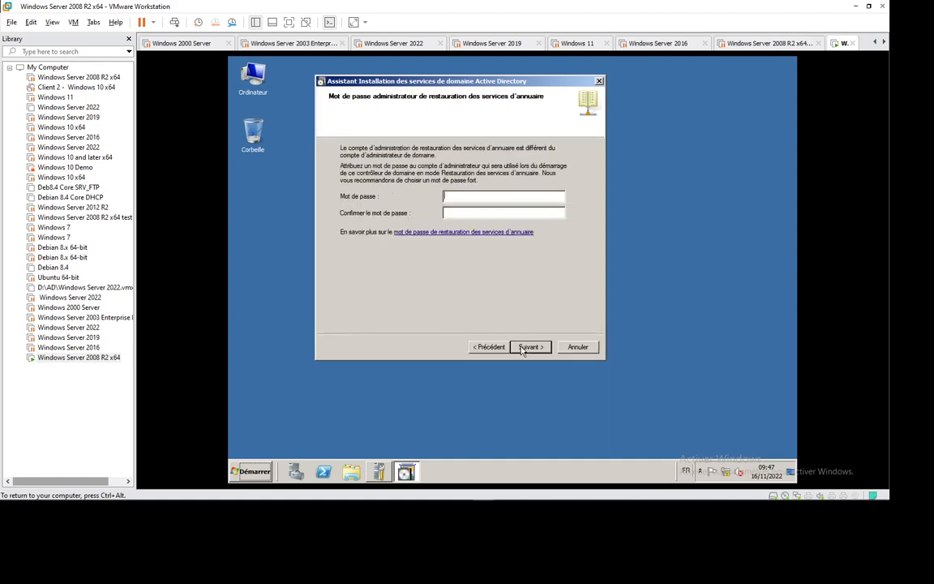
pyautogui.write('P@ssw0rd')
pyautogui.press('Tab')
pyautogui.write('P@ssw0rd')
pyautogui.click(524, 349)
pyautogui.click(523, 349)
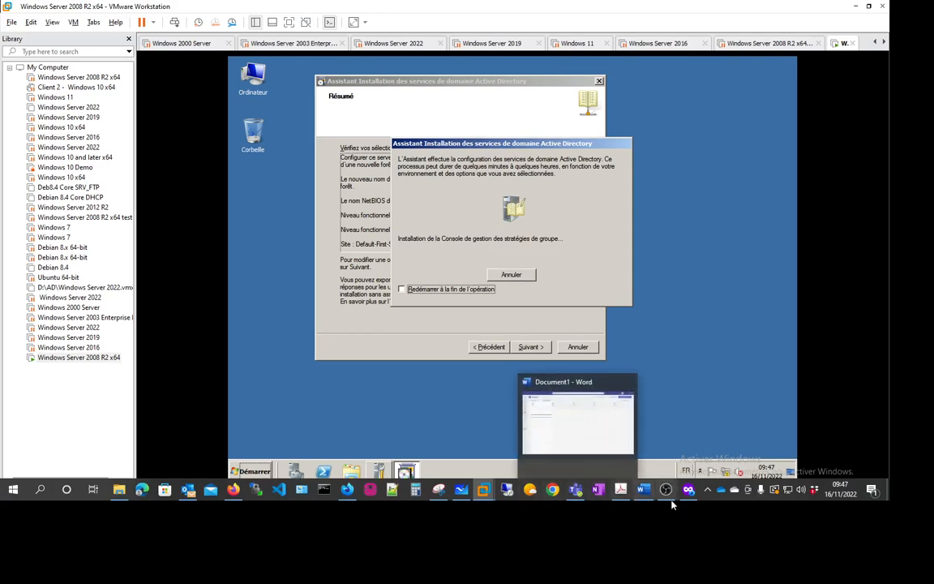
# Capture the VM screen, then finish the AD DS wizard and restart the server now
pyautogui.click(438, 490)
pyautogui.click(298, 57)
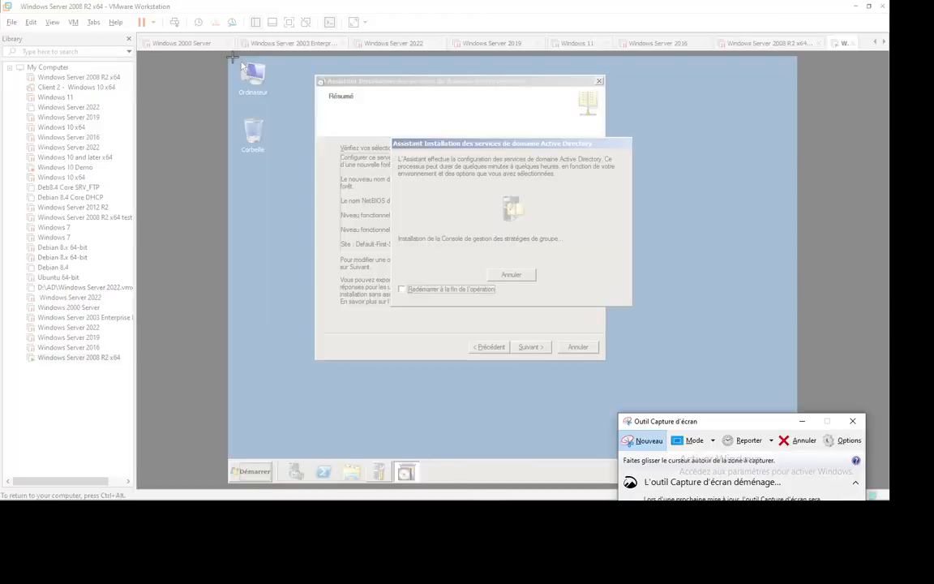
pyautogui.moveTo(228, 55); pyautogui.dragTo(797, 483)
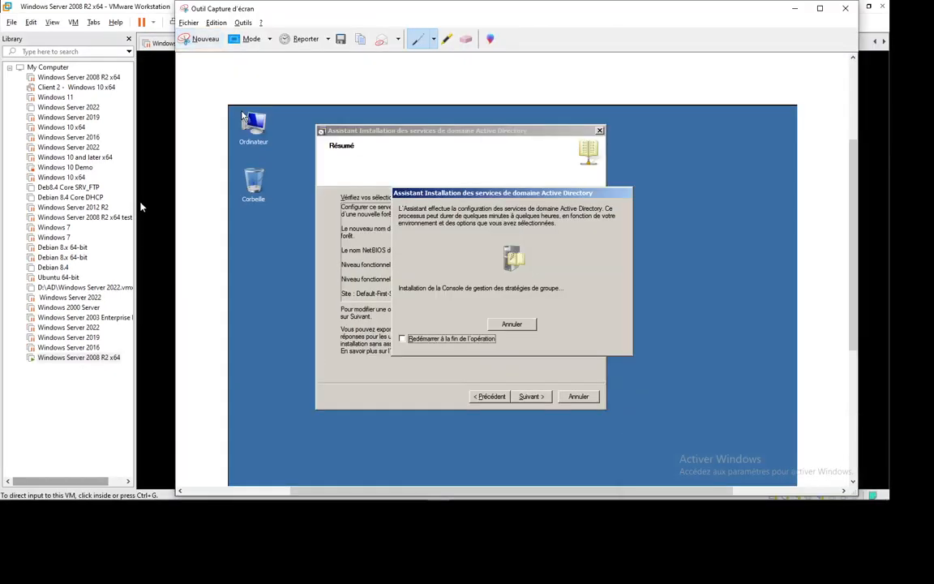
pyautogui.click(794, 11)
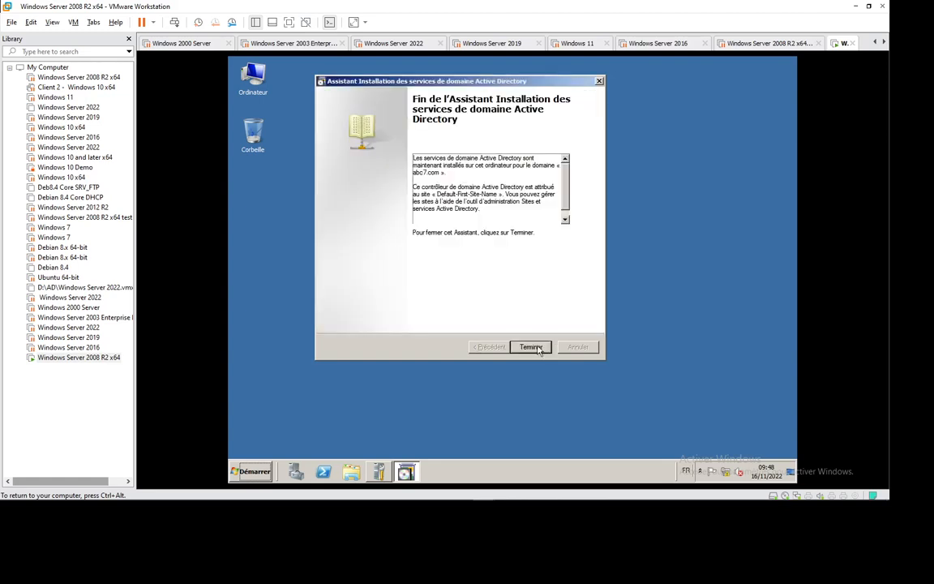
pyautogui.click(537, 347)
pyautogui.click(477, 286)
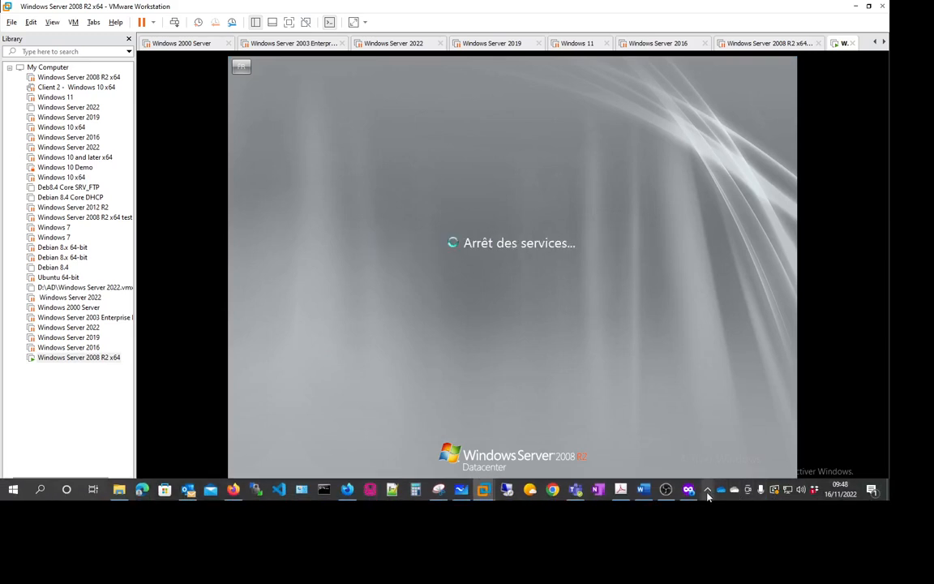
# After the reboot, return focus to the VM and send Ctrl+Alt+Del to reach the sign-in prompt
pyautogui.click(706, 490)
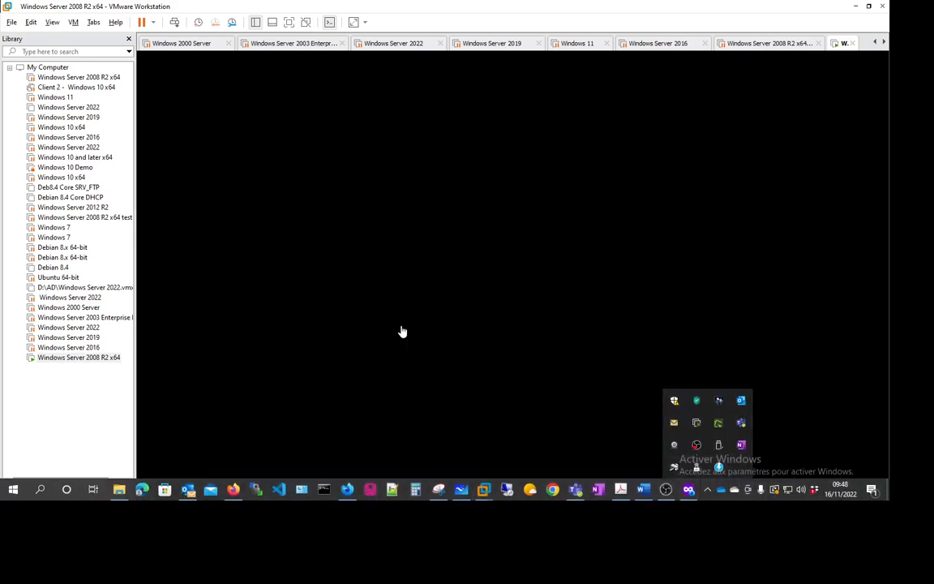
pyautogui.click(490, 302)
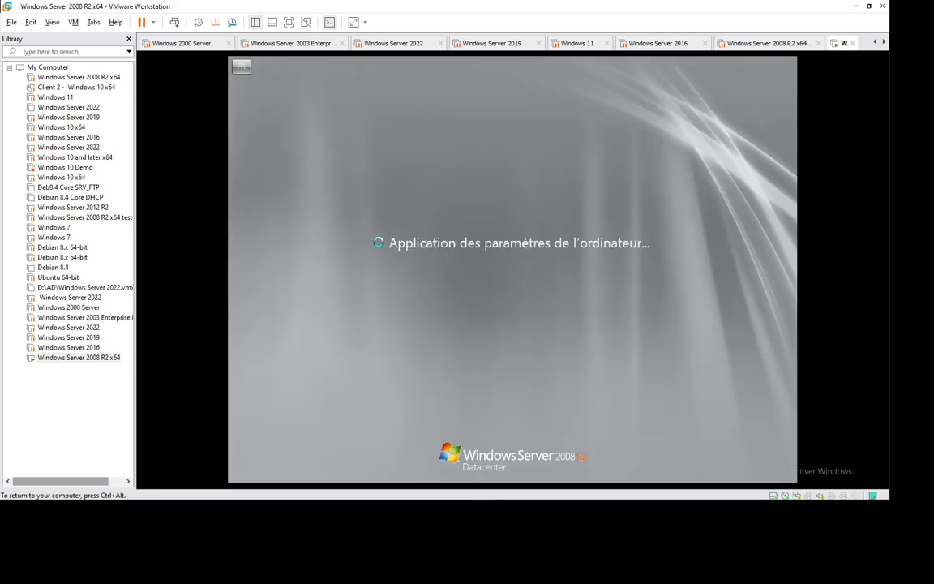
pyautogui.click(708, 490)
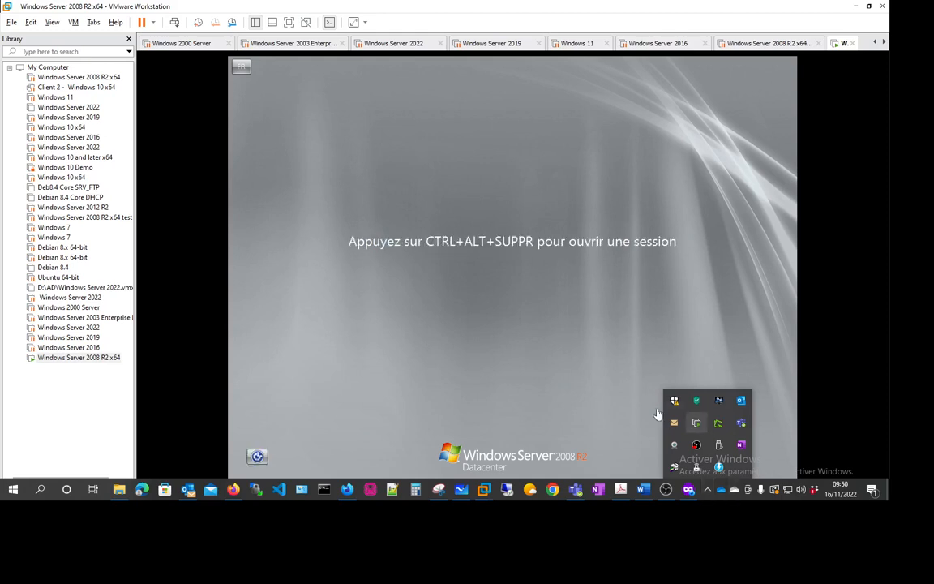
pyautogui.click(459, 317)
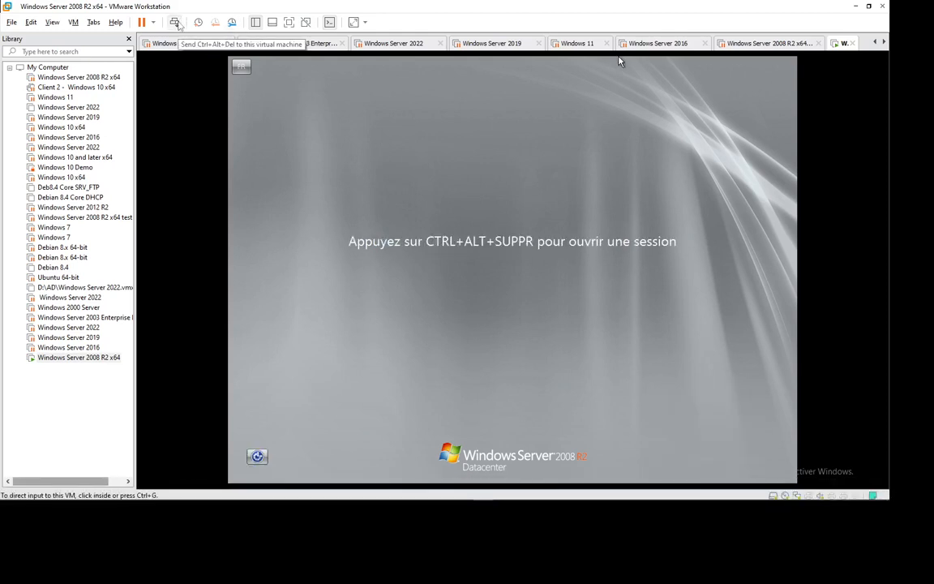
pyautogui.click(168, 22)
# Sign in as ABC7\Administrateur with the administrator password
pyautogui.click(495, 331)
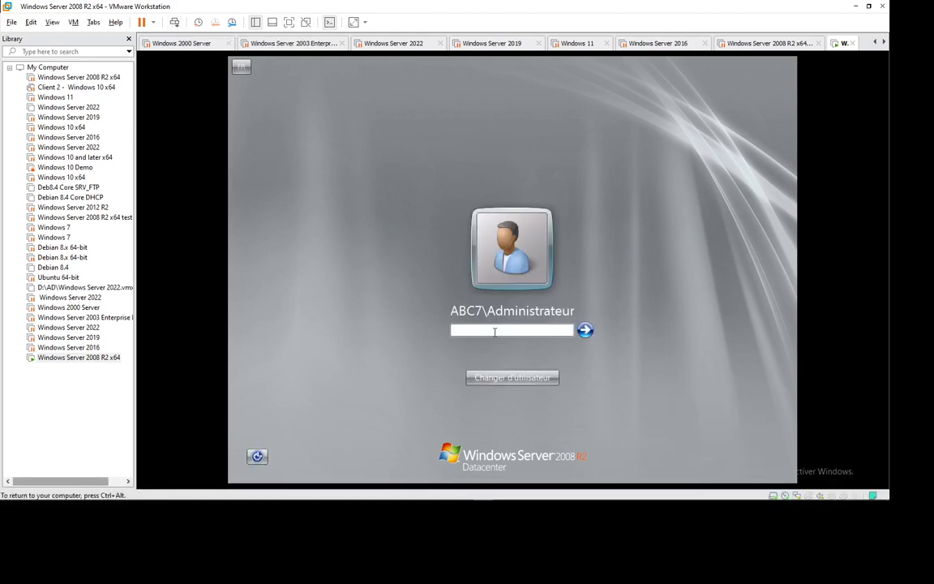
pyautogui.write('•••••••••')
pyautogui.press('Return')
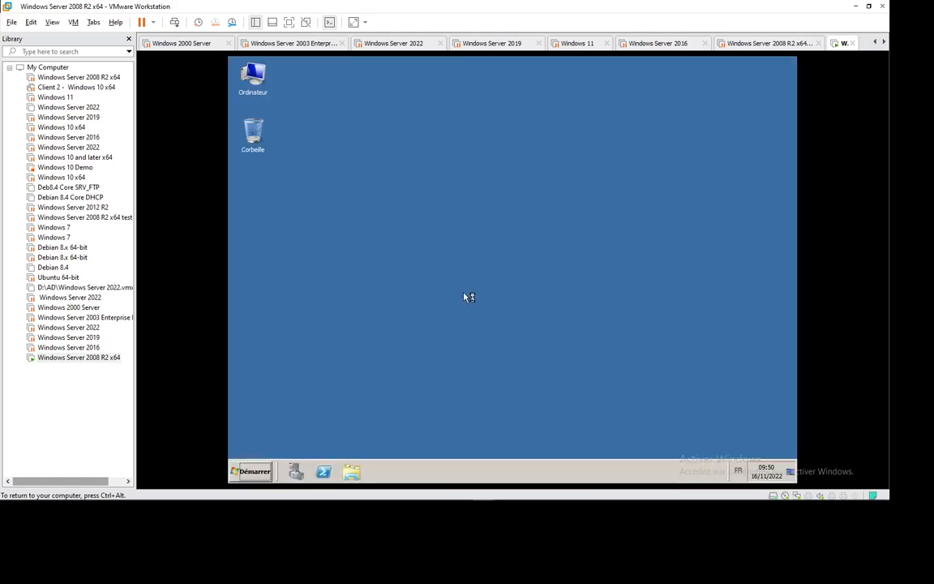
# Refresh the desktop twice with Actualiser and close Tâches de configuration initiales
pyautogui.rightClick(514, 234)
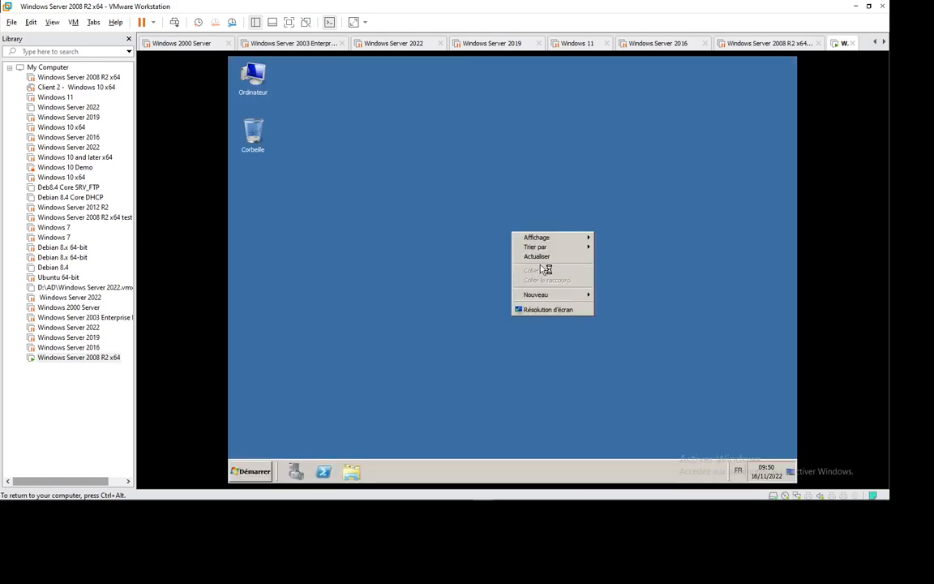
pyautogui.click(542, 257)
pyautogui.rightClick(455, 226)
pyautogui.click(506, 257)
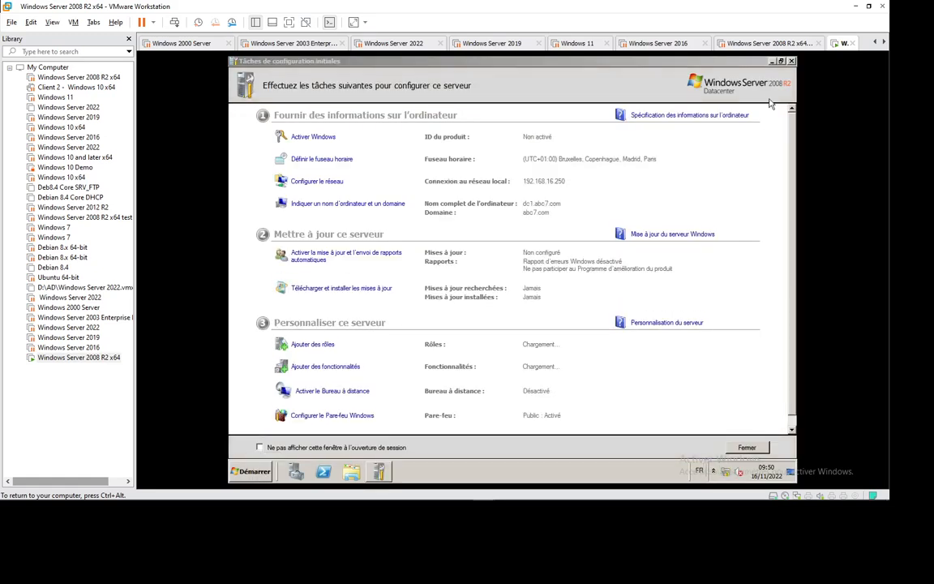
pyautogui.click(790, 62)
# Launch Utilisateurs et ordinateurs Active Directory from Outils d'administration and maximize it
pyautogui.click(253, 469)
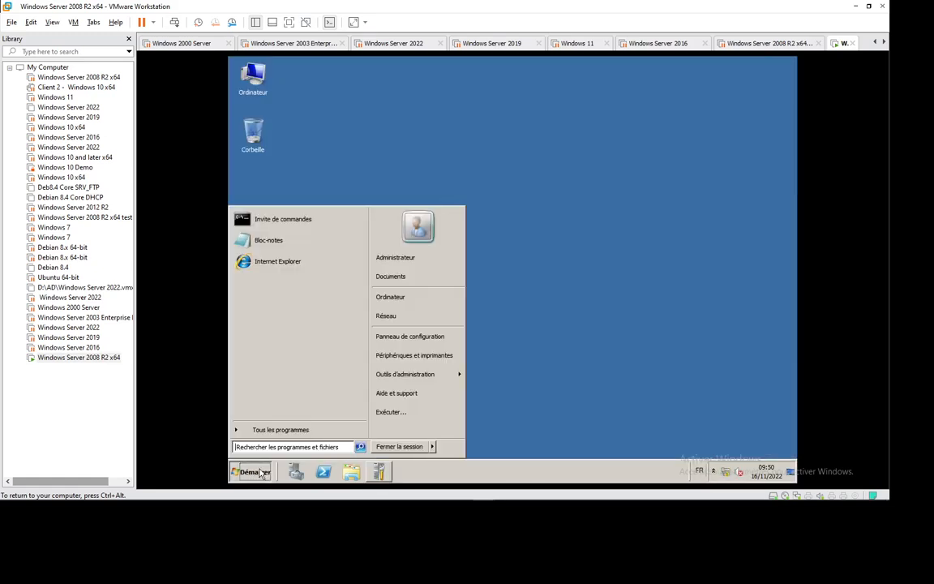
pyautogui.moveTo(434, 380)
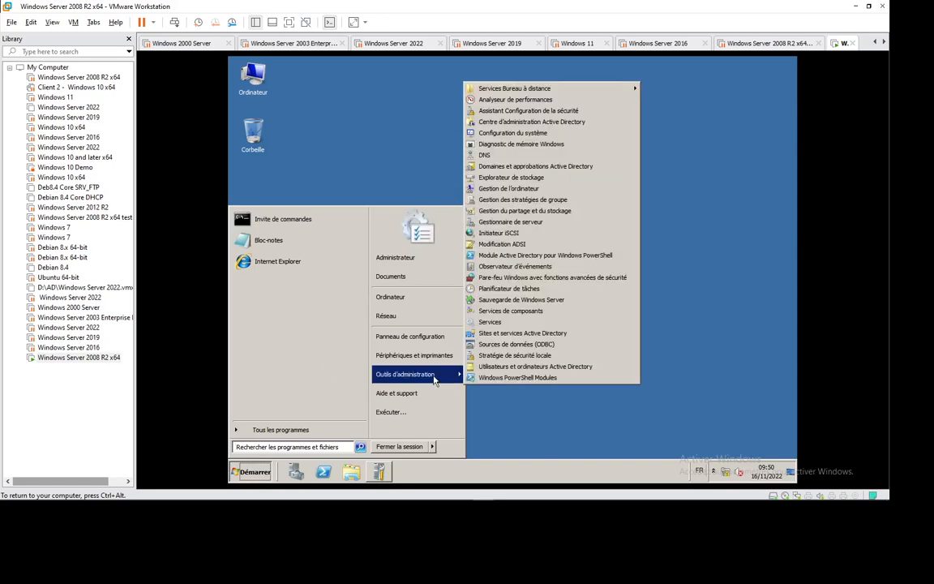
pyautogui.click(521, 367)
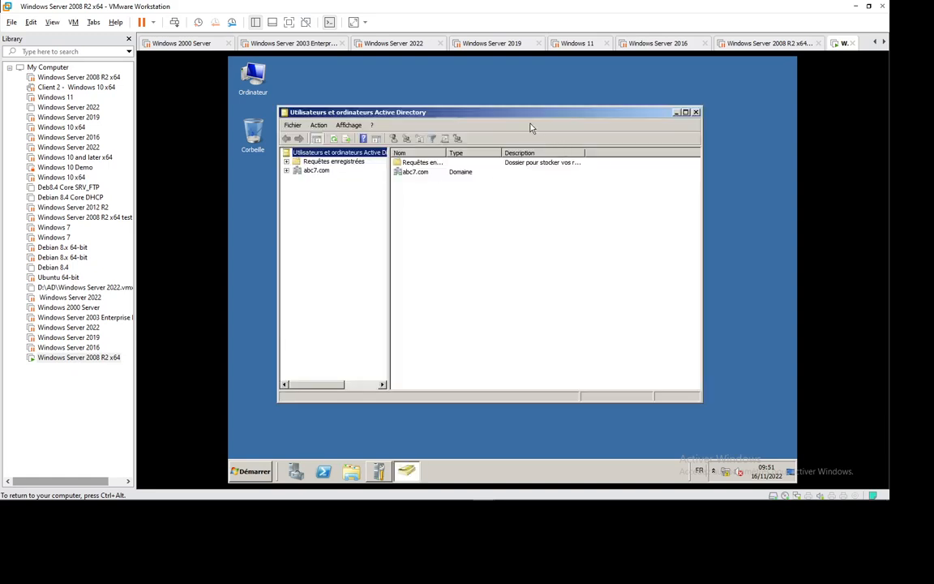
pyautogui.doubleClick(527, 114)
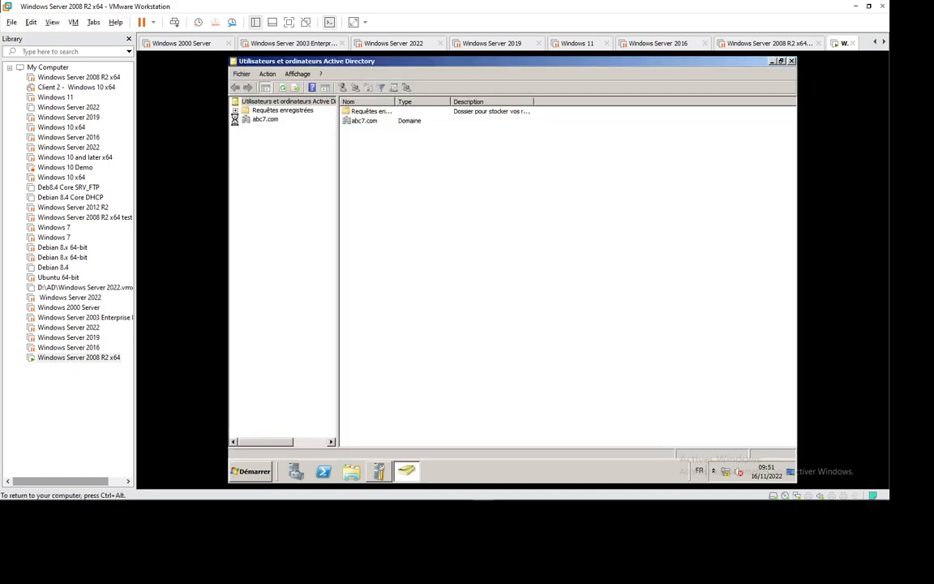
# Expand abc7.com and browse Computers, Users and Domain Controllers, confirming DC1 is a domain controller
pyautogui.click(235, 119)
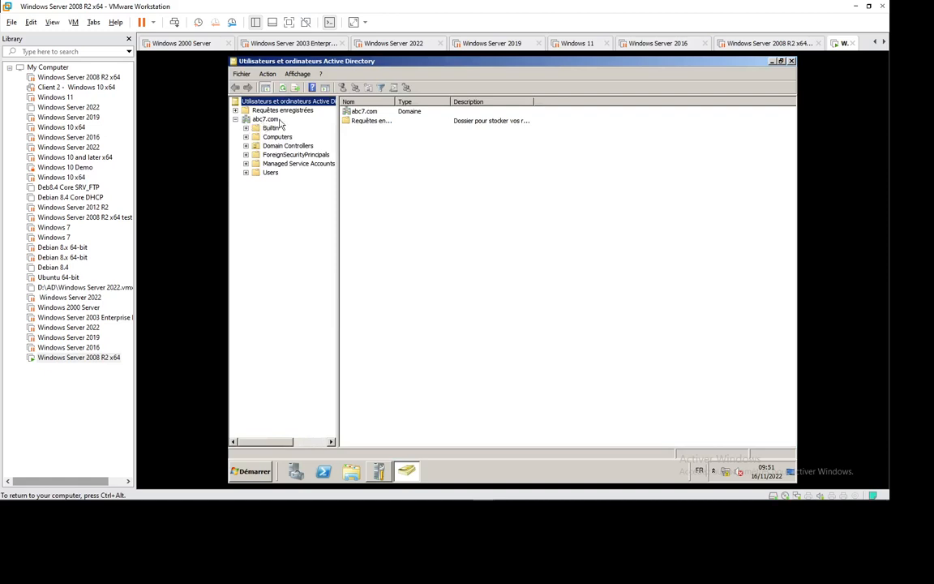
pyautogui.click(276, 137)
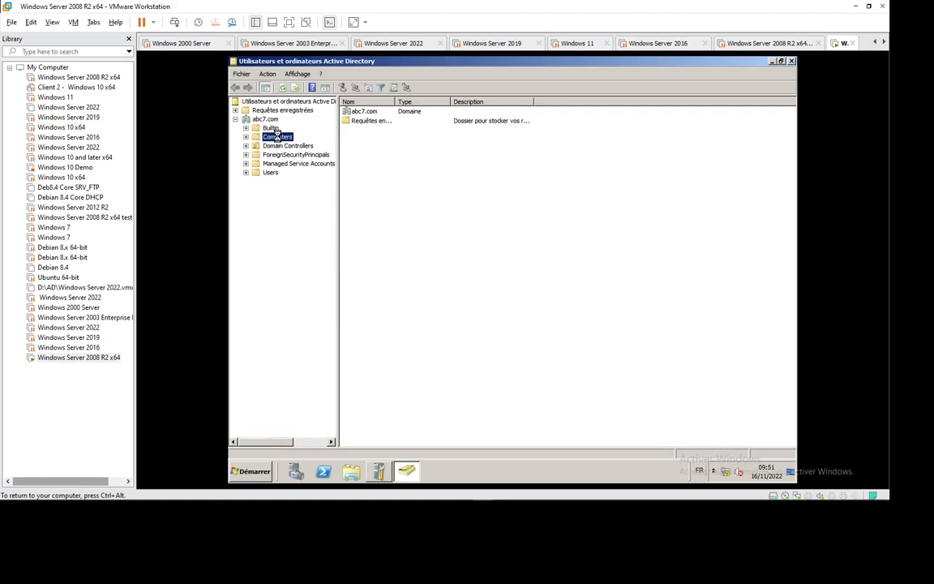
pyautogui.click(258, 172)
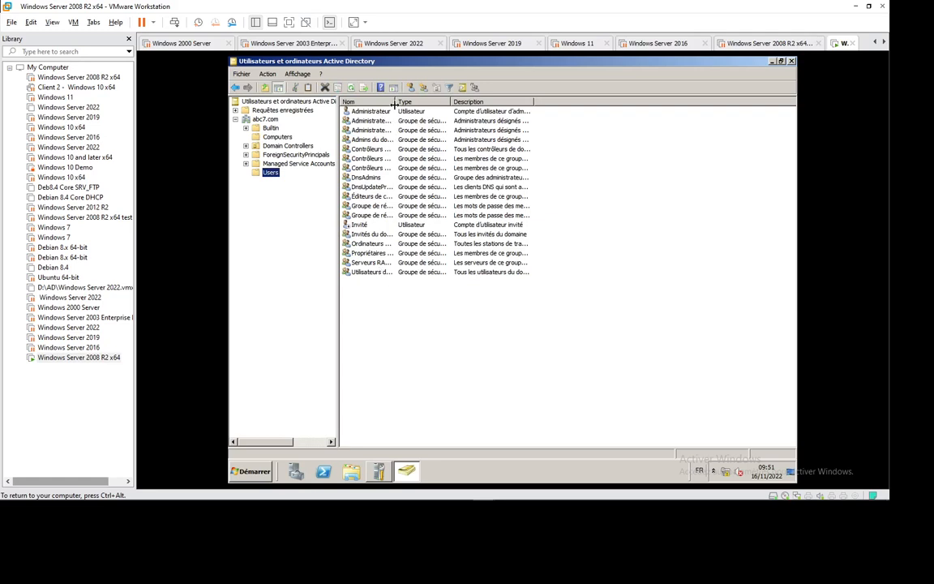
pyautogui.doubleClick(396, 102)
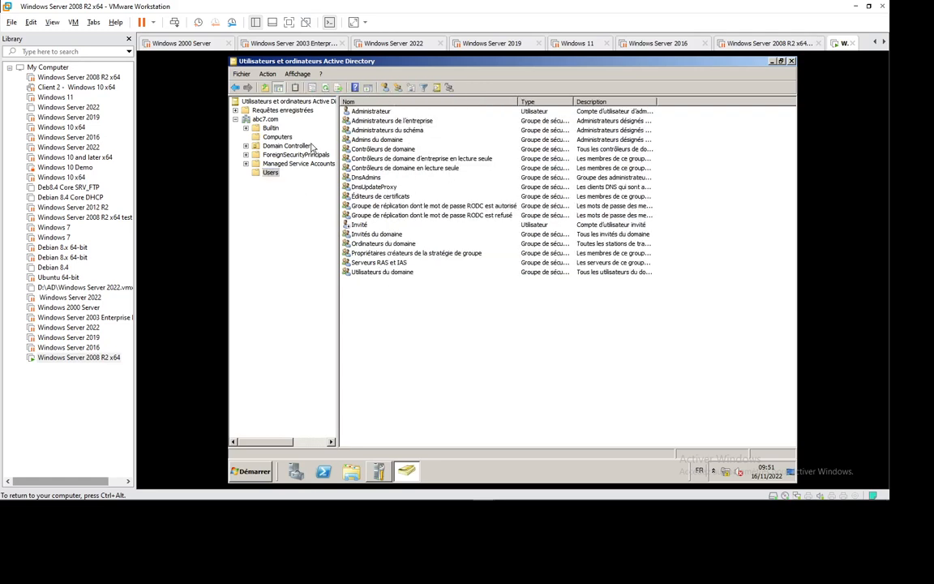
pyautogui.click(286, 146)
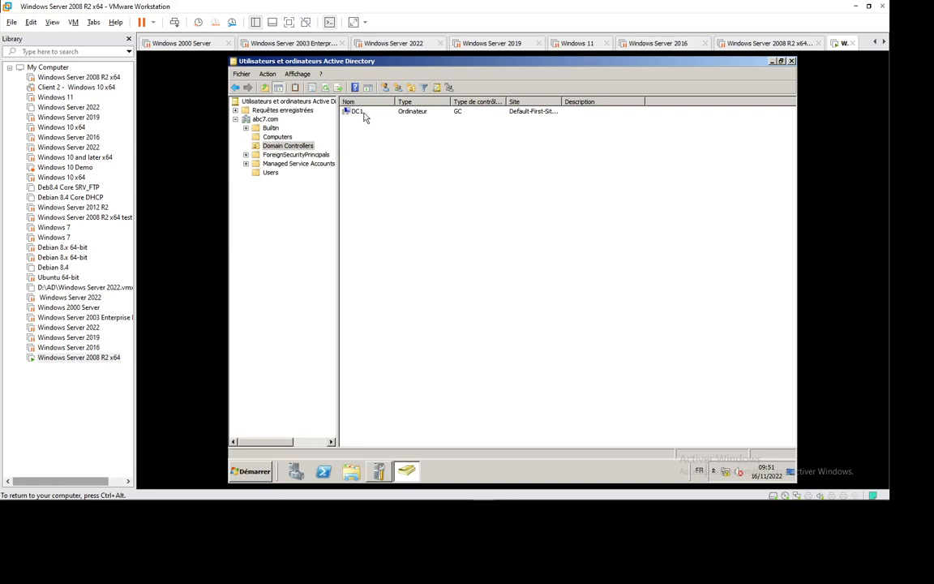
pyautogui.click(257, 135)
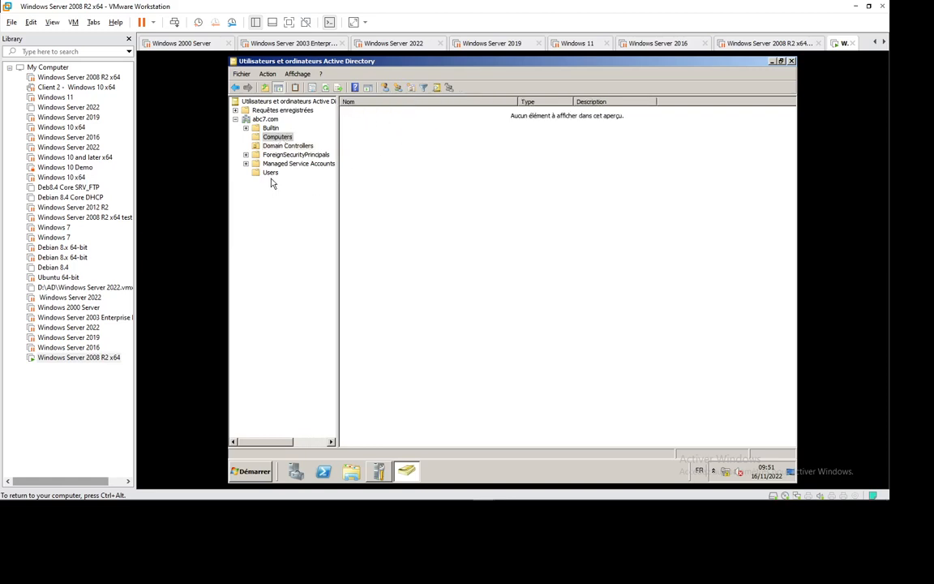
pyautogui.click(259, 172)
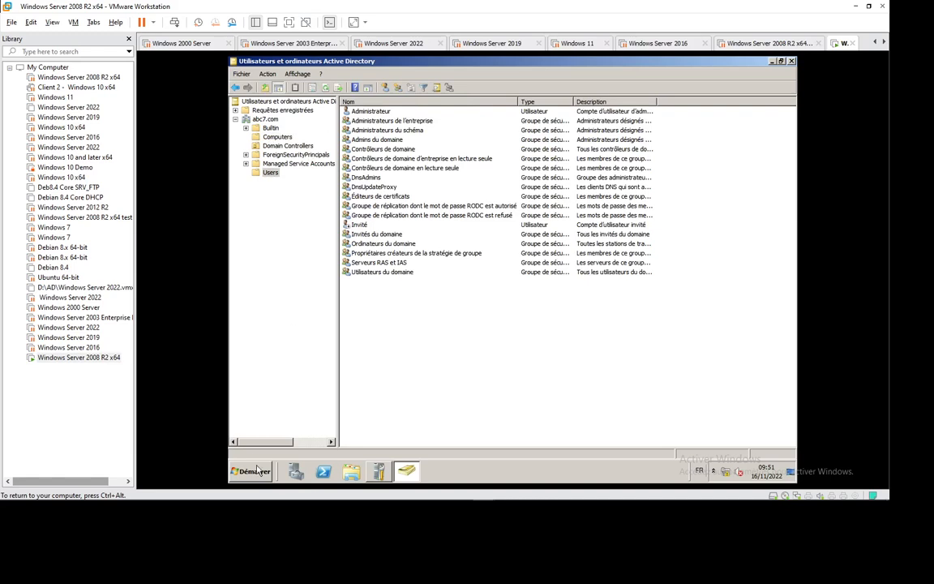
pyautogui.click(257, 468)
# Open DNS Manager and inspect DC1's abc7.com and _msdcs.abc7.com zones, finding dc1 at 192.168.16.250
pyautogui.moveTo(434, 382)
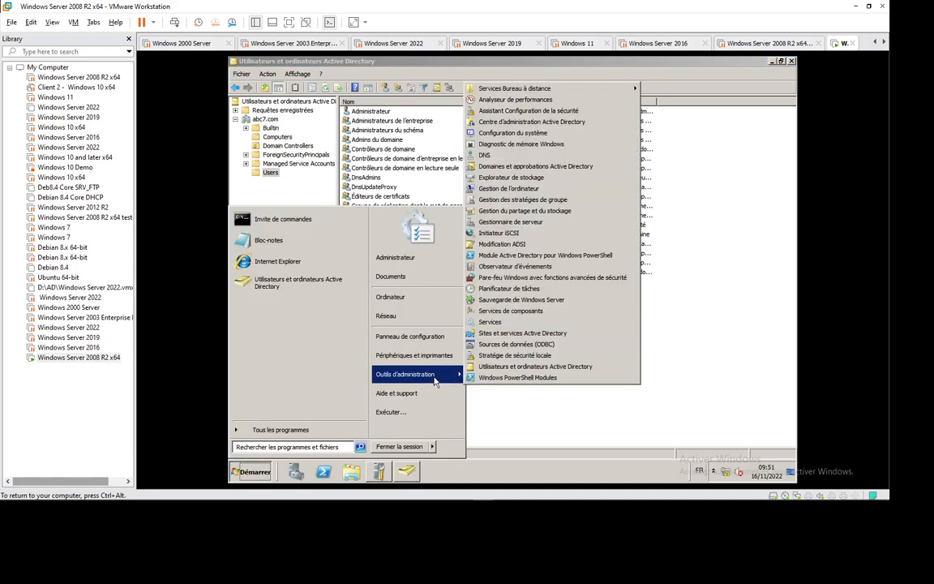
pyautogui.click(503, 157)
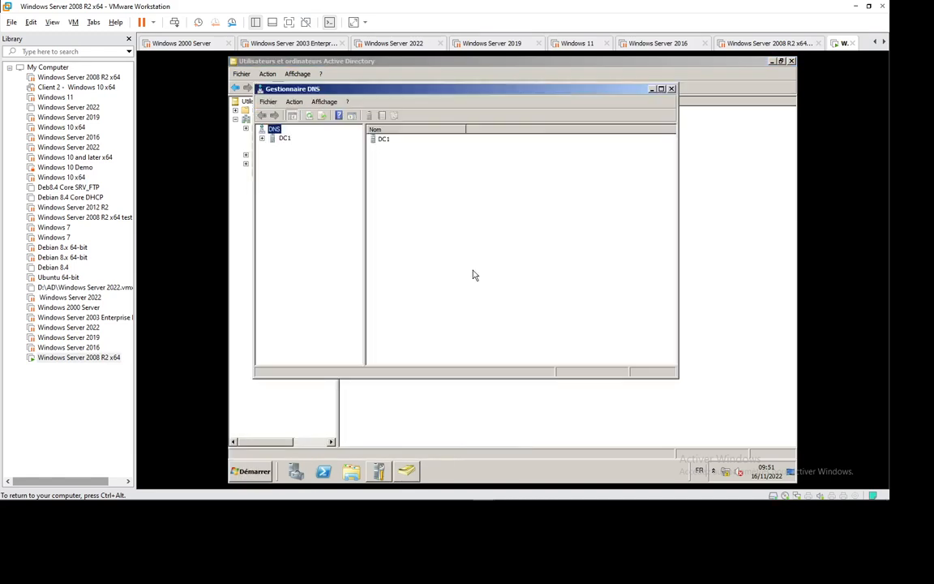
pyautogui.click(263, 139)
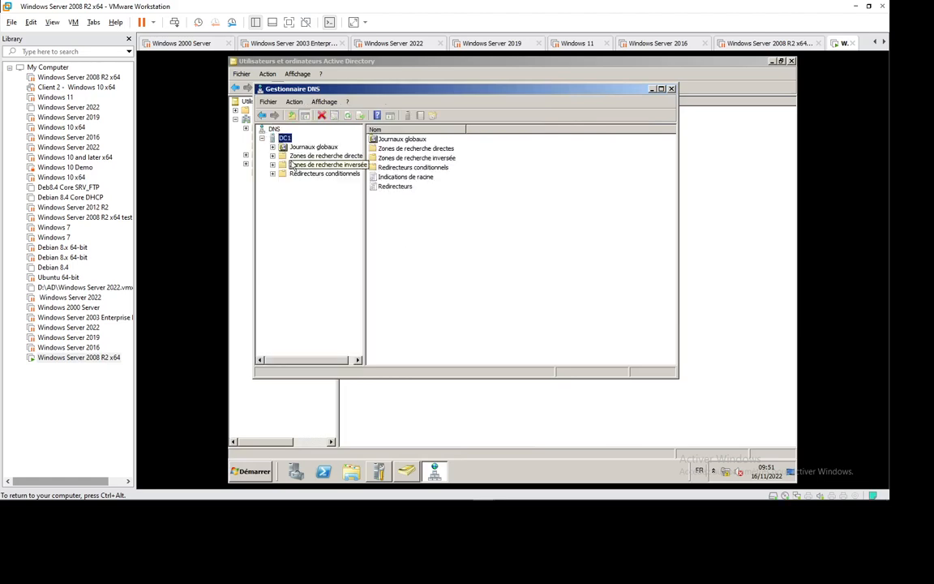
pyautogui.click(292, 158)
pyautogui.click(273, 157)
pyautogui.click(311, 174)
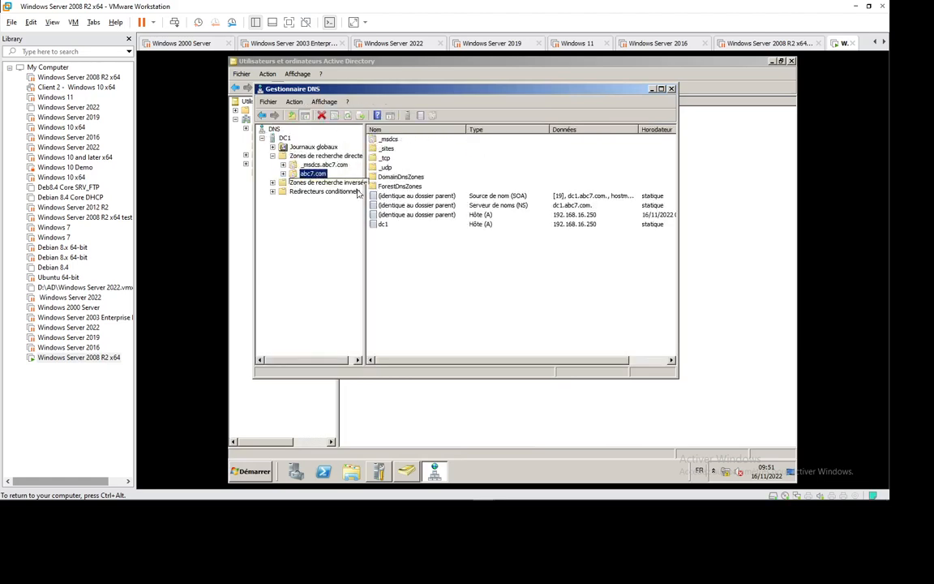
pyautogui.click(320, 165)
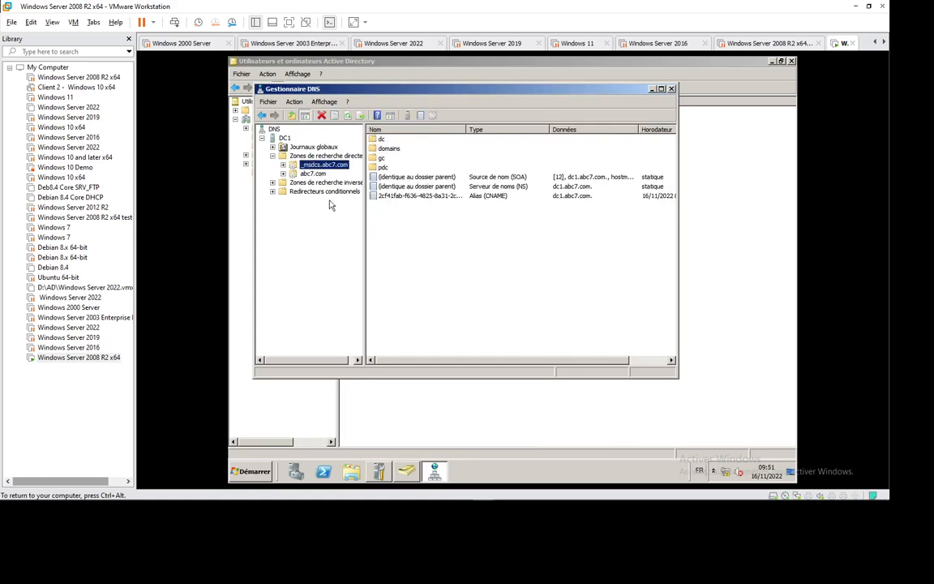
pyautogui.click(312, 174)
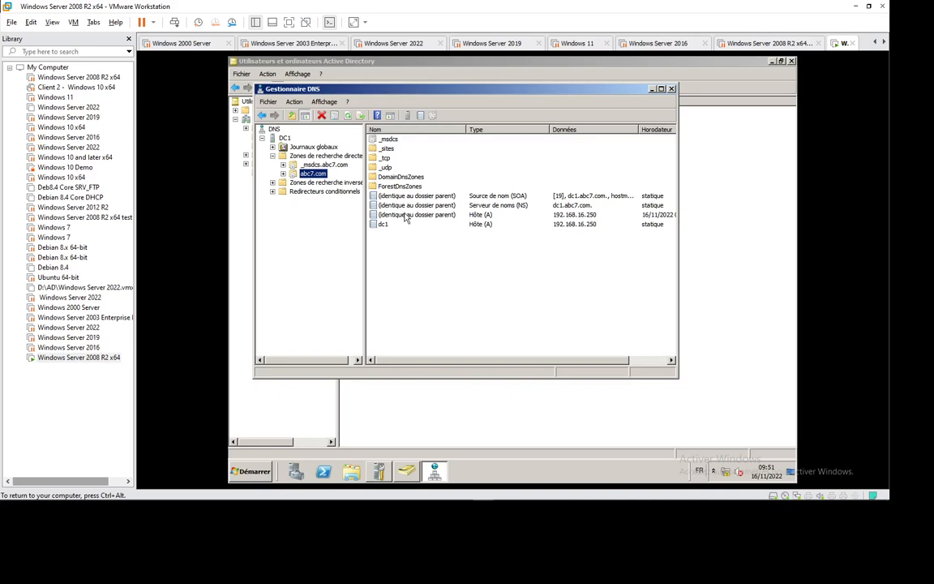
# Snap Active Directory Users and Computers to the left half and DNS Manager to the right
pyautogui.moveTo(344, 90); pyautogui.dragTo(769, 98)
pyautogui.moveTo(607, 63); pyautogui.dragTo(231, 139)
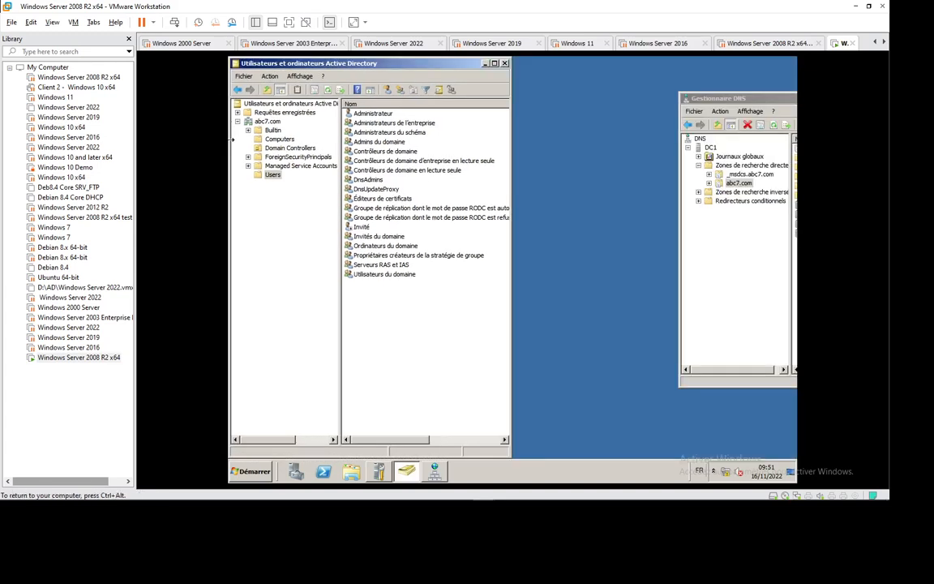
pyautogui.moveTo(694, 99); pyautogui.dragTo(794, 97)
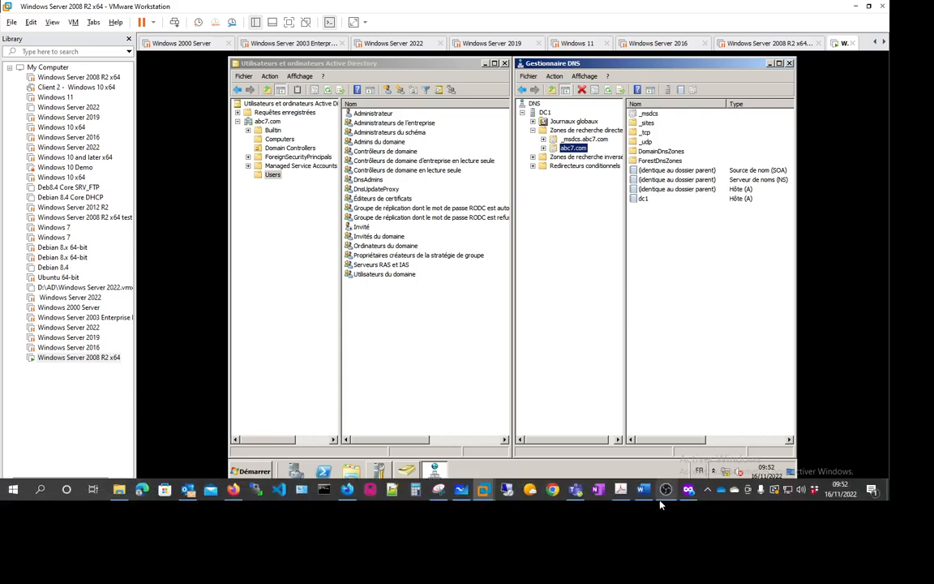
pyautogui.moveTo(661, 504)
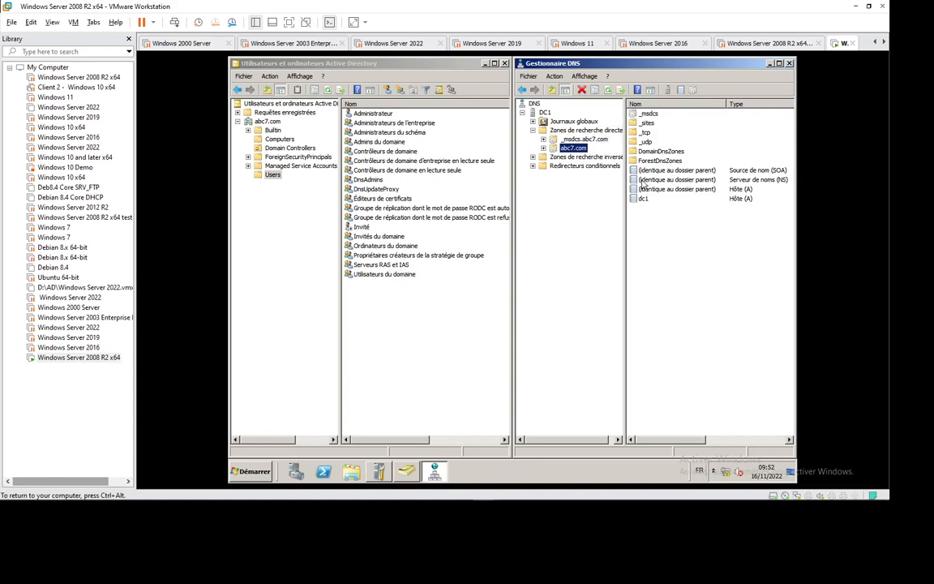
pyautogui.click(708, 489)
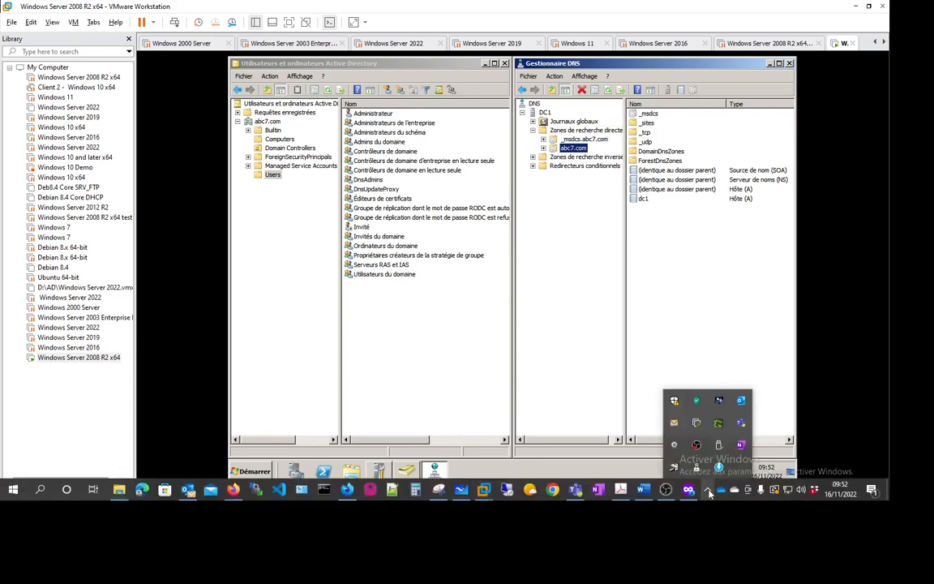